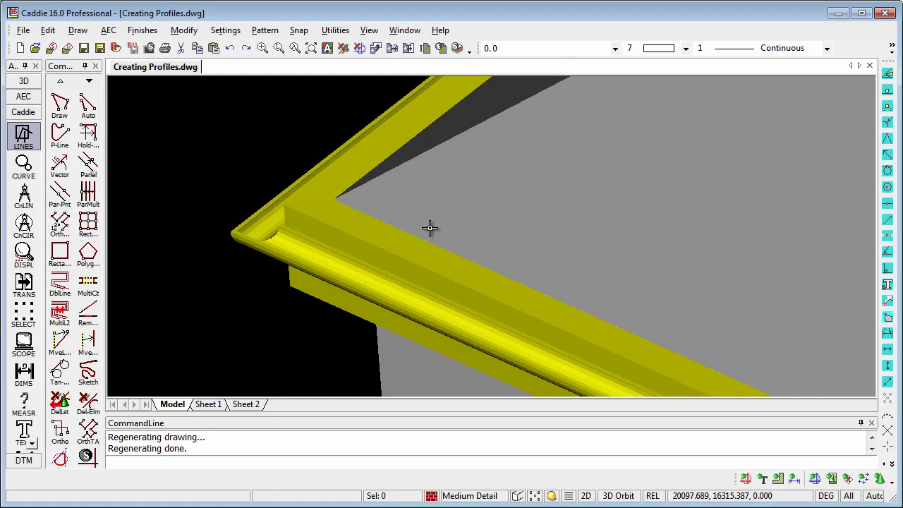
Examine the roof corner in 3D, where the fascia and gutter profile runs around the eaves.
{"action": "mouse_move", "coordinate": [430, 228]}
{"action": "left_mouse_down"}
{"action": "mouse_move", "coordinate": [504, 210]}
{"action": "mouse_move", "coordinate": [413, 242]}
{"action": "mouse_move", "coordinate": [578, 204]}
{"action": "mouse_move", "coordinate": [709, 270]}
{"action": "mouse_move", "coordinate": [721, 237]}
{"action": "mouse_move", "coordinate": [713, 176]}
{"action": "left_mouse_up"}
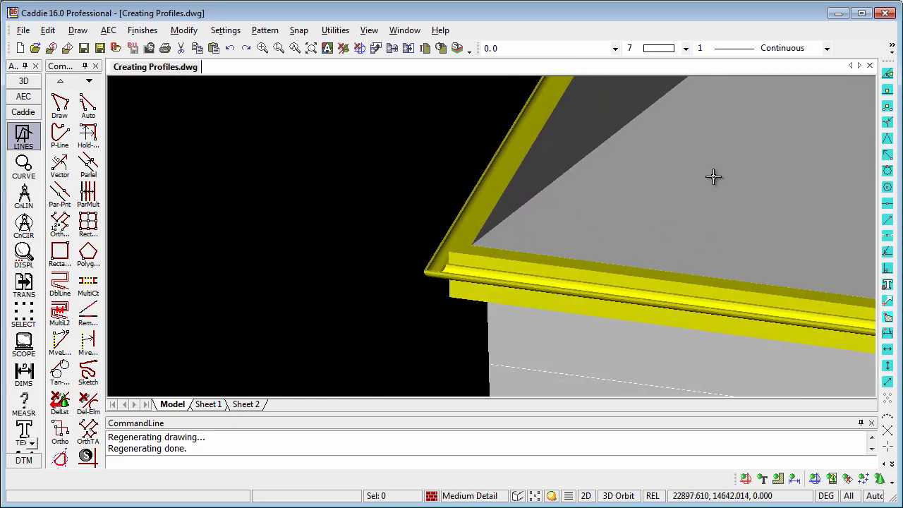
{"action": "left_click", "coordinate": [711, 176]}
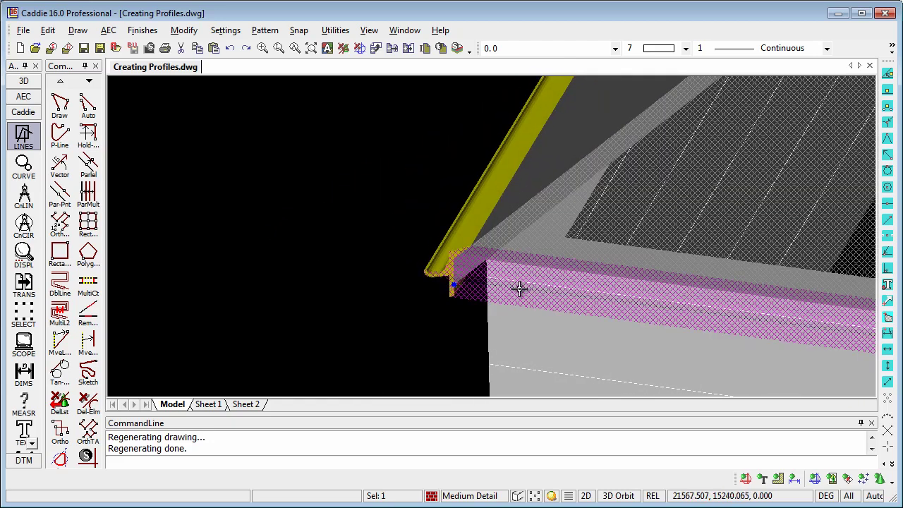
{"action": "key", "text": "Escape"}
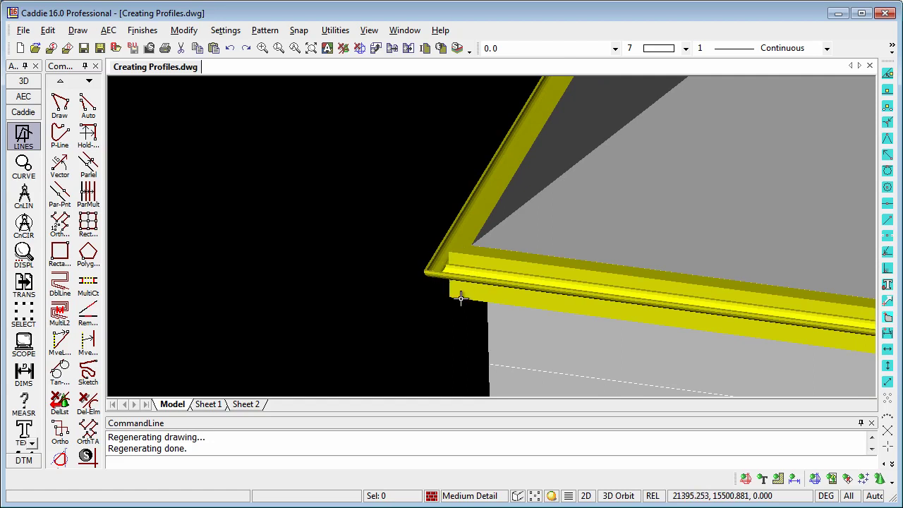
{"action": "scroll", "coordinate": [465, 252], "scroll_direction": "up", "scroll_amount": 2}
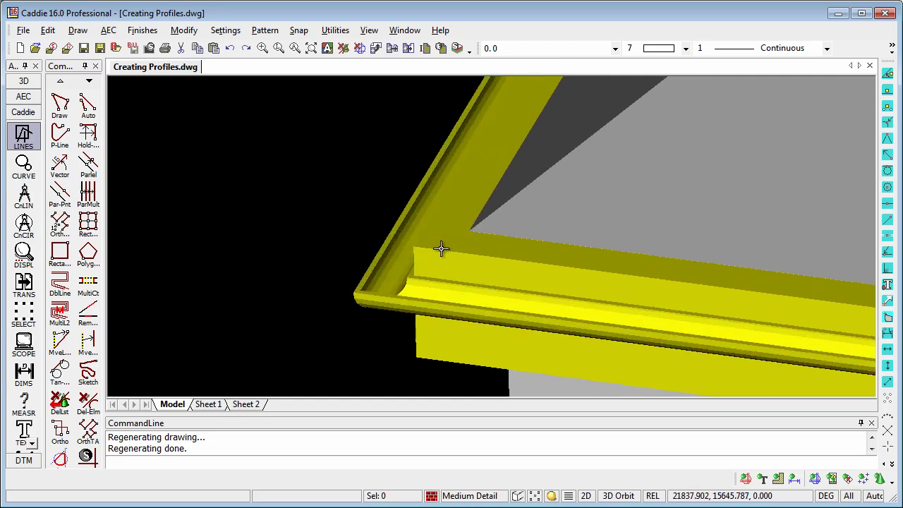
{"action": "scroll", "coordinate": [494, 235], "scroll_direction": "down", "scroll_amount": 3}
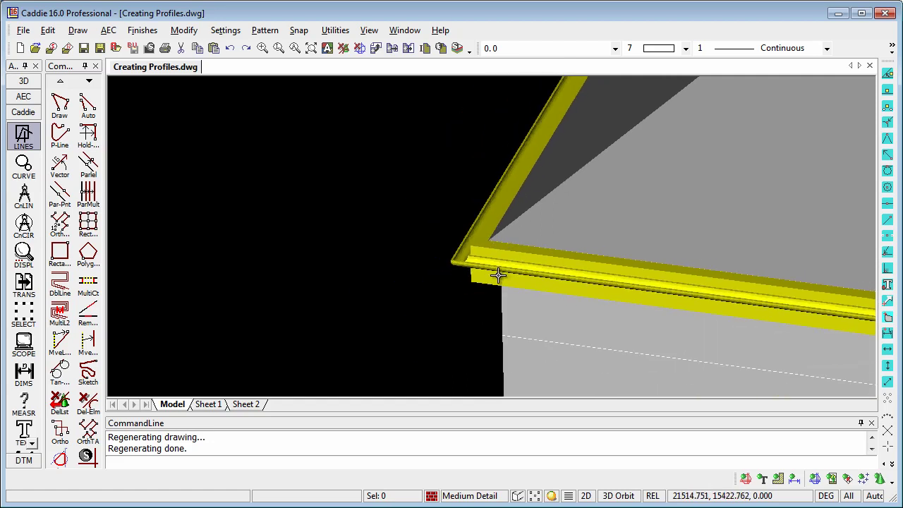
{"action": "scroll", "coordinate": [498, 275], "scroll_direction": "down", "scroll_amount": 3}
{"action": "scroll", "coordinate": [455, 292], "scroll_direction": "up", "scroll_amount": 2}
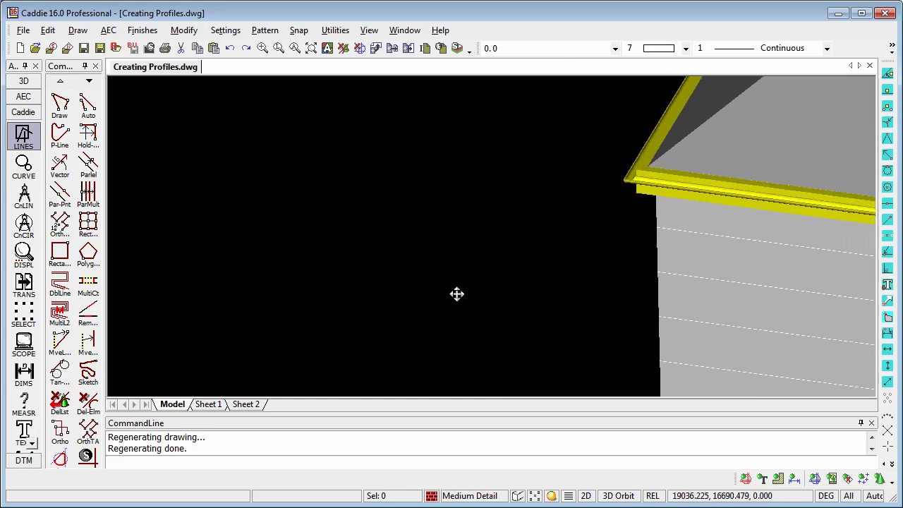
Switch to plan view and examine the 2D eaves detail with its yellow profile outline, roof angle and offset dimensions.
{"action": "left_click", "coordinate": [369, 30]}
{"action": "left_click", "coordinate": [402, 383]}
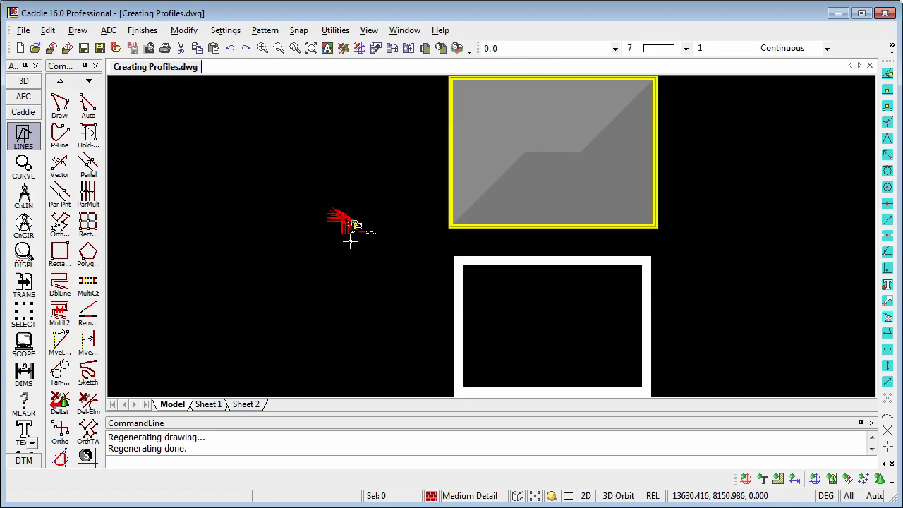
{"action": "scroll", "coordinate": [346, 240], "scroll_direction": "up", "scroll_amount": 3}
{"action": "middle_click_drag", "start_coordinate": [387, 226], "coordinate": [393, 271]}
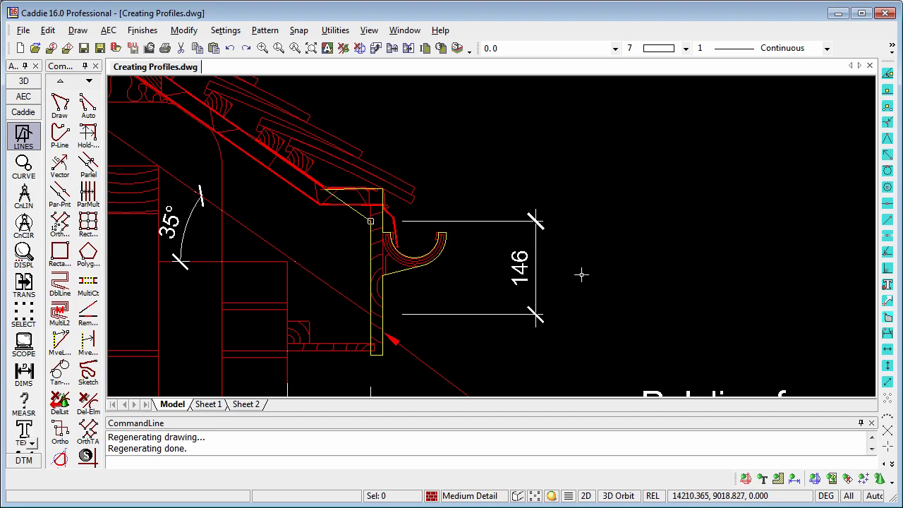
{"action": "middle_click_drag", "start_coordinate": [583, 272], "coordinate": [534, 211]}
{"action": "middle_click_drag", "start_coordinate": [403, 230], "coordinate": [512, 260]}
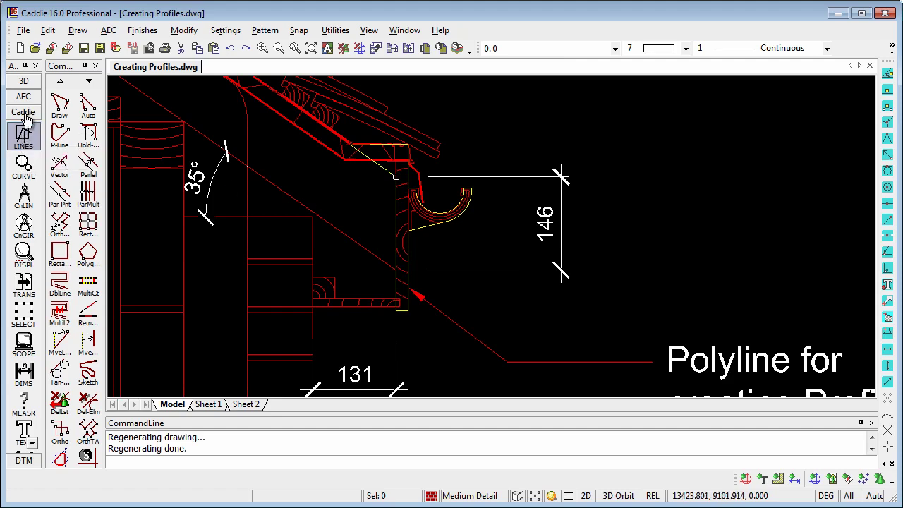
Start an auto-snapped polyline at the inner end of the outline's top edge and trace along the top, down the front and onto the gutter's back lip.
{"action": "left_click", "coordinate": [60, 134]}
{"action": "right_click", "coordinate": [356, 204]}
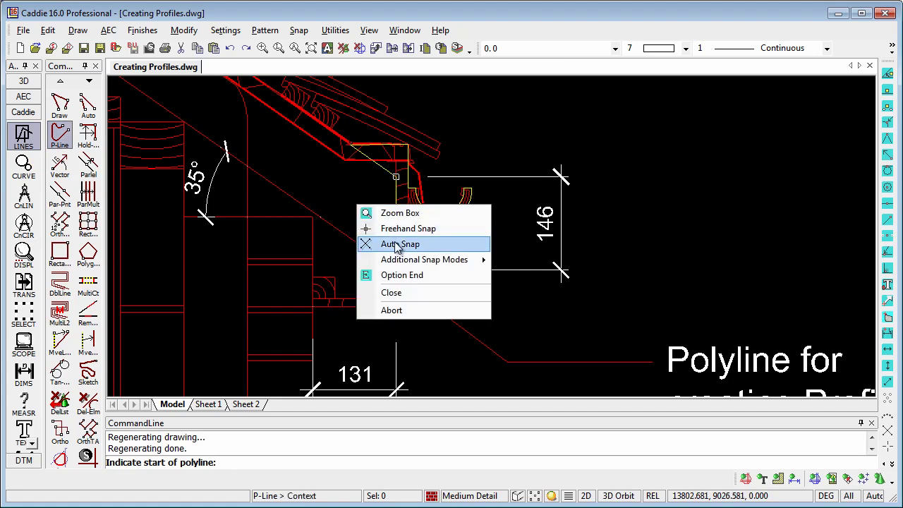
{"action": "left_click", "coordinate": [399, 244]}
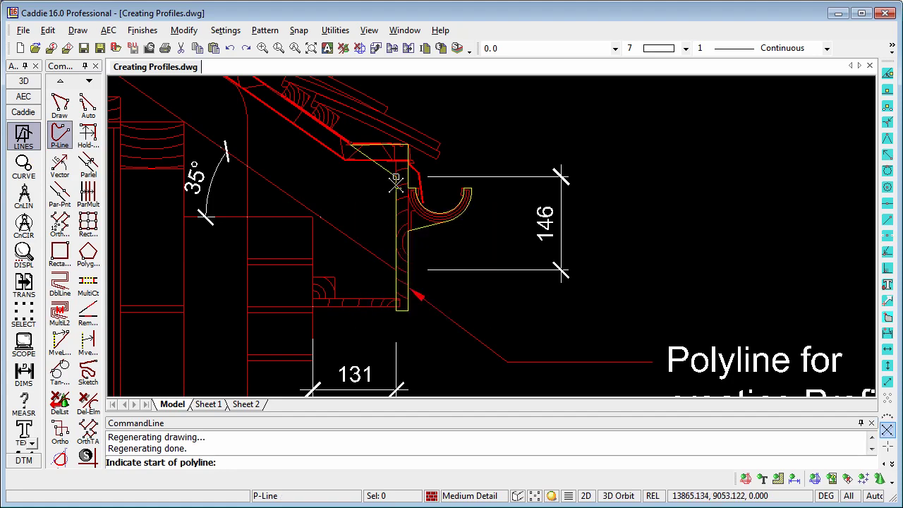
{"action": "left_click", "coordinate": [352, 147]}
{"action": "scroll", "coordinate": [406, 192], "scroll_direction": "up", "scroll_amount": 3}
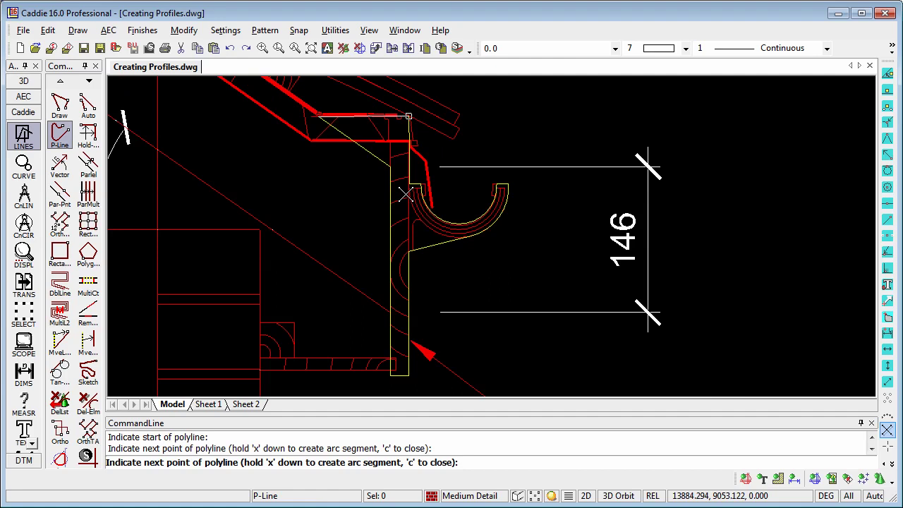
{"action": "left_click", "coordinate": [411, 174]}
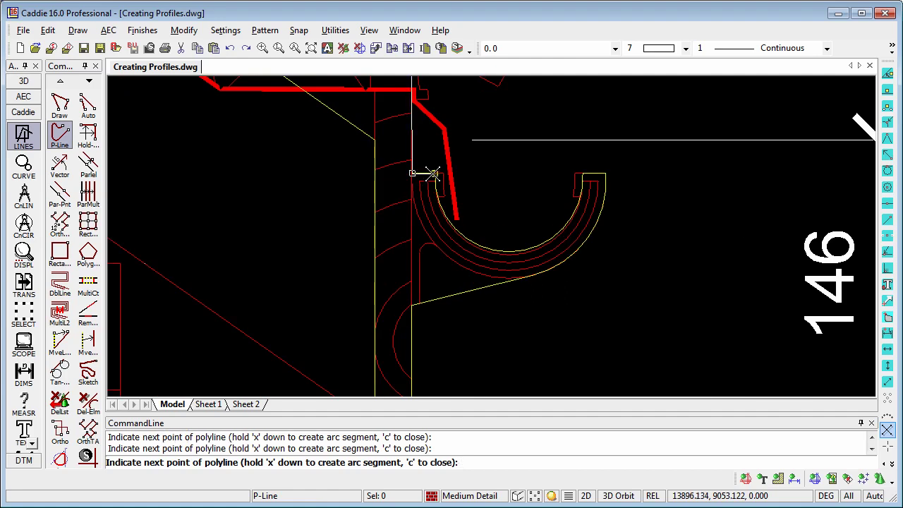
{"action": "left_click", "coordinate": [434, 173]}
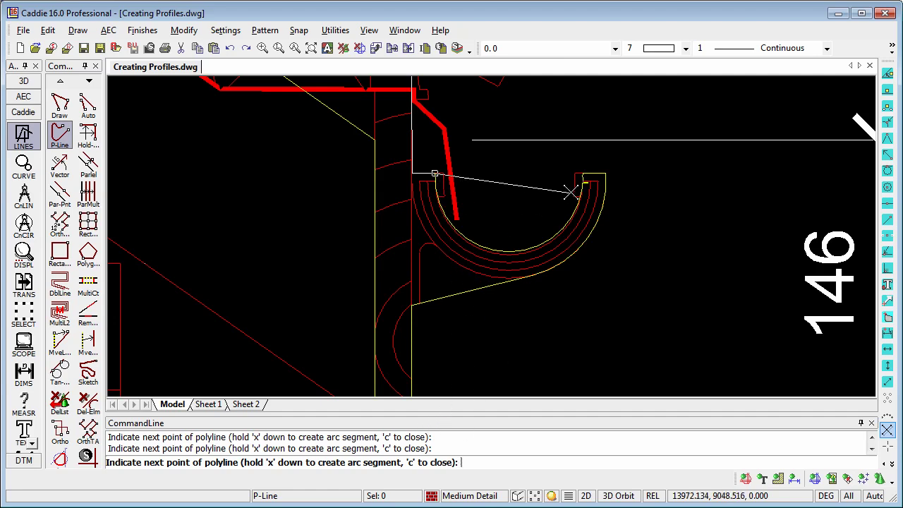
Continue the polyline around the gutter with an inner arc segment, the front lip and an outer arc segment.
{"action": "left_click", "coordinate": [583, 174]}
{"action": "left_click", "coordinate": [539, 235]}
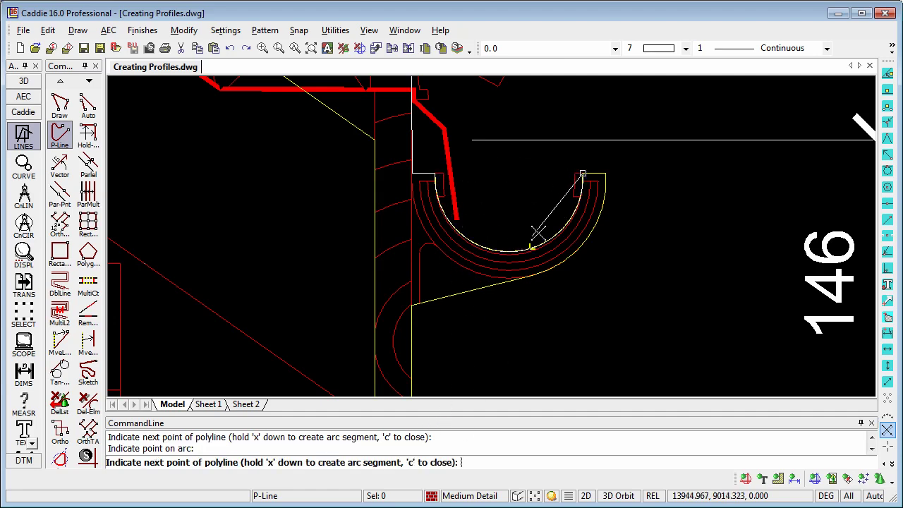
{"action": "left_click", "coordinate": [534, 276]}
{"action": "left_click", "coordinate": [586, 254]}
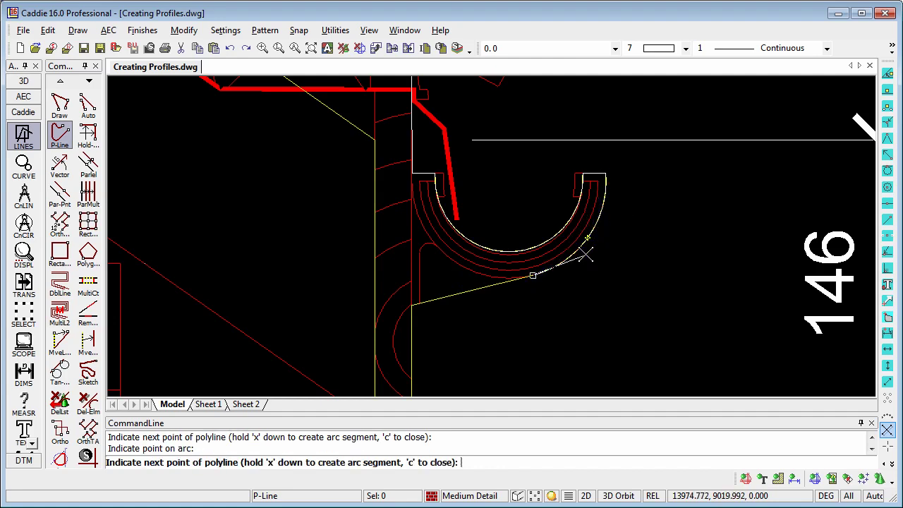
Trace the gutter's sloping underside and the fascia board's front, bottom and back edges, then close the outline and end the polyline.
{"action": "left_click", "coordinate": [410, 303]}
{"action": "scroll", "coordinate": [471, 283], "scroll_direction": "down", "scroll_amount": 3}
{"action": "left_click", "coordinate": [444, 303]}
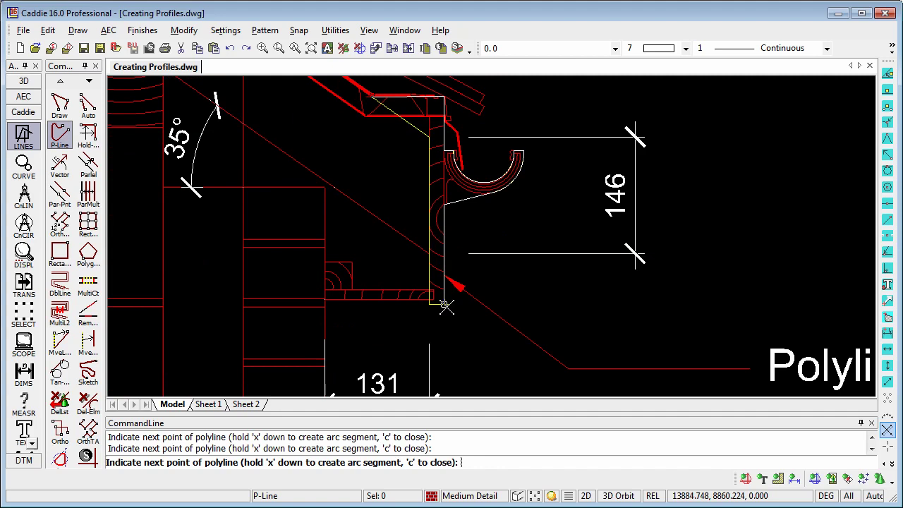
{"action": "left_click", "coordinate": [429, 304]}
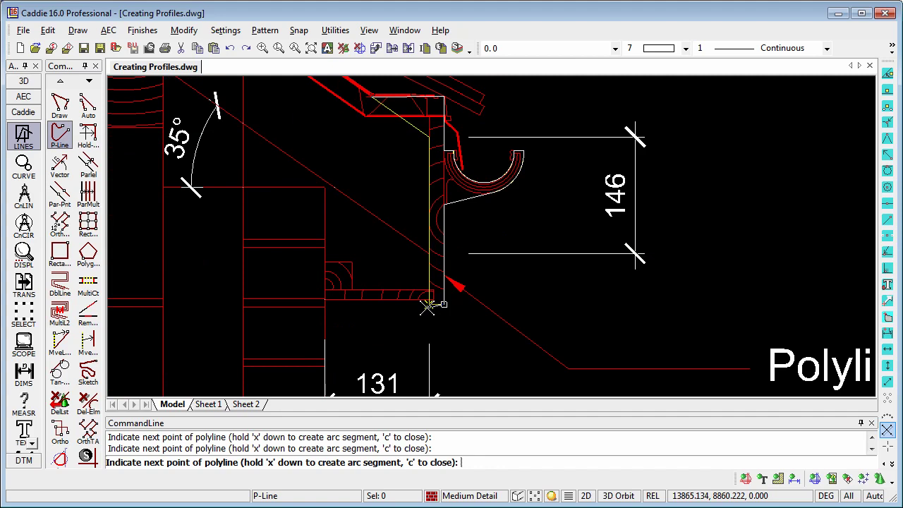
{"action": "left_click", "coordinate": [428, 136]}
{"action": "right_click", "coordinate": [416, 173]}
{"action": "left_click", "coordinate": [452, 263]}
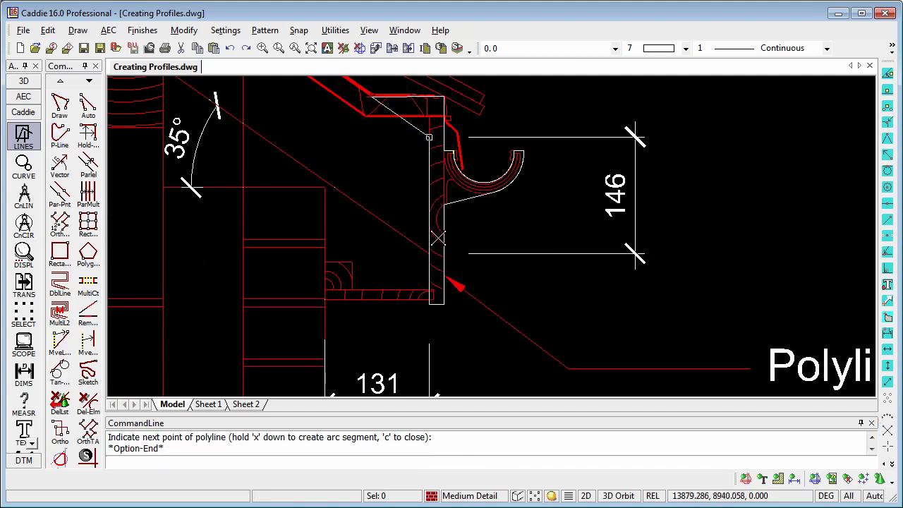
Make an AEC profile definition named "Fascia and fillet" from the traced polyline, with its origin at the fascia's upper back corner and no additional polyline.
{"action": "scroll", "coordinate": [428, 181], "scroll_direction": "up", "scroll_amount": 3}
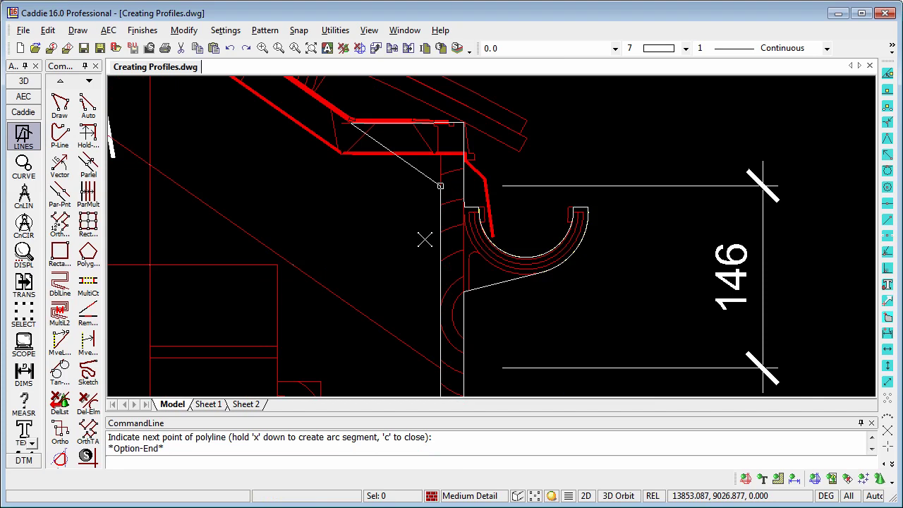
{"action": "scroll", "coordinate": [423, 238], "scroll_direction": "down", "scroll_amount": 2}
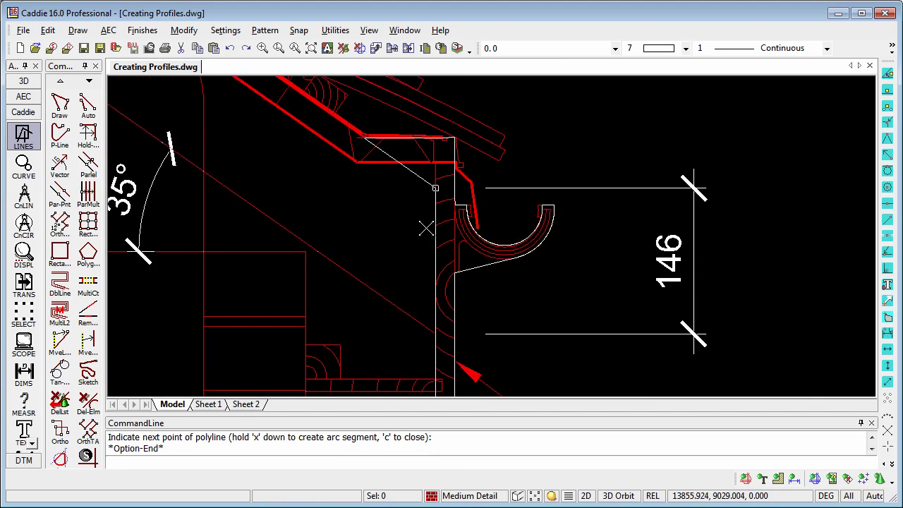
{"action": "middle_click_drag", "start_coordinate": [424, 227], "coordinate": [419, 217]}
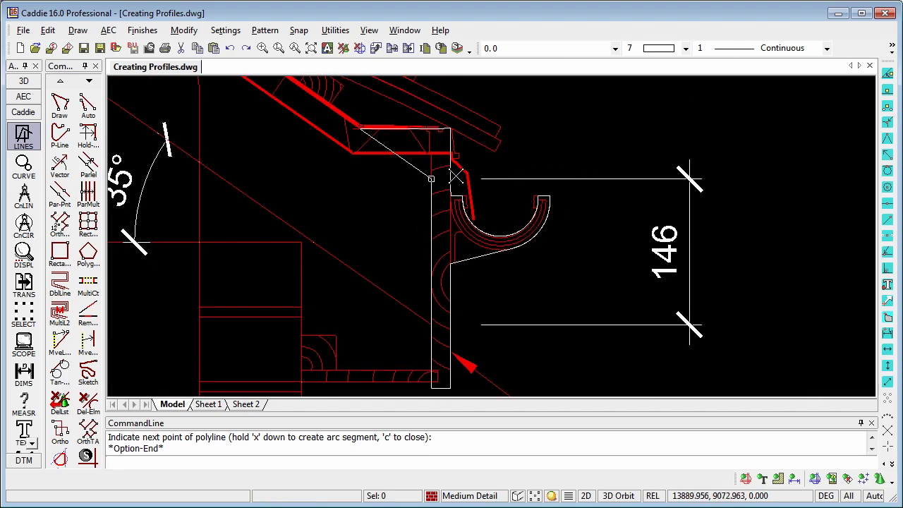
{"action": "left_click", "coordinate": [454, 172]}
{"action": "right_click", "coordinate": [454, 172]}
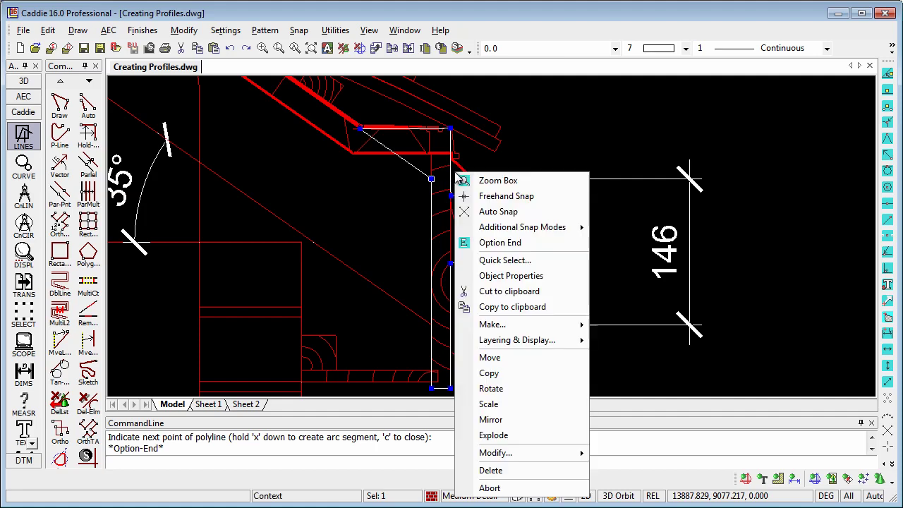
{"action": "mouse_move", "coordinate": [509, 325]}
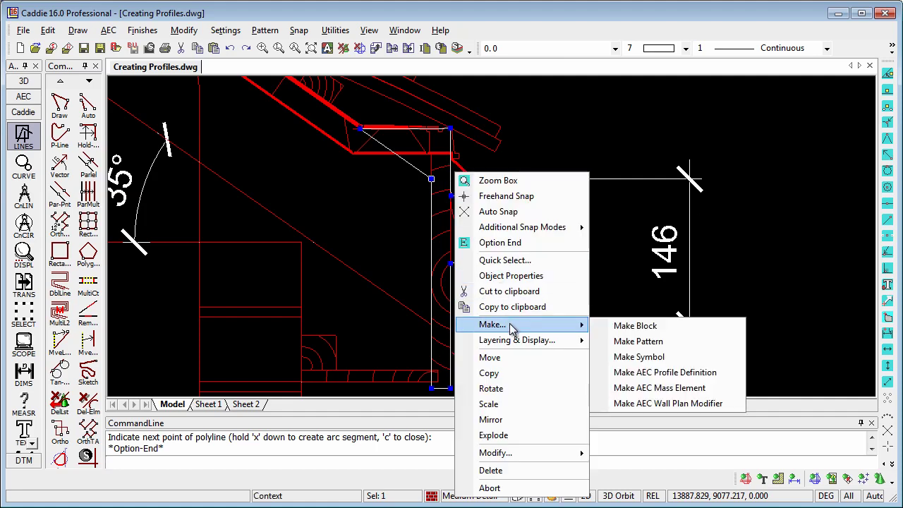
{"action": "left_click", "coordinate": [659, 374]}
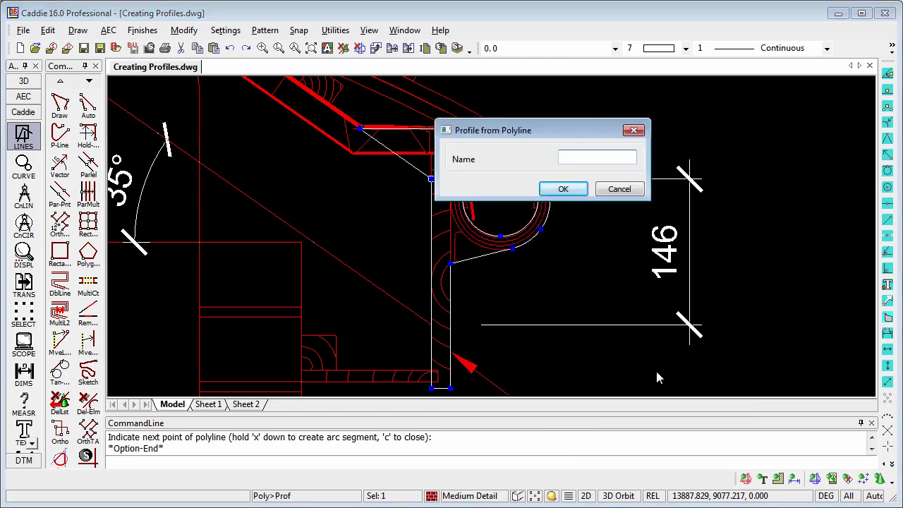
{"action": "type", "text": "Fascia and fillet"}
{"action": "left_click", "coordinate": [564, 189]}
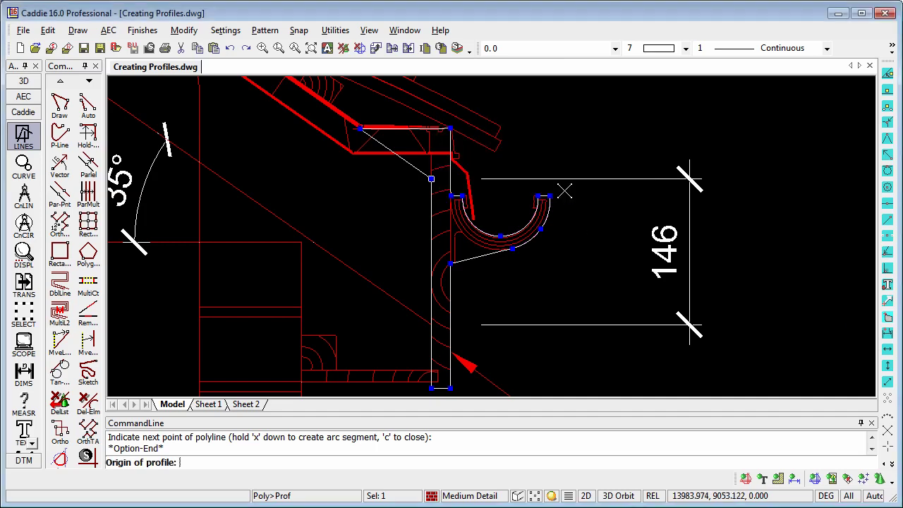
{"action": "left_click", "coordinate": [431, 178]}
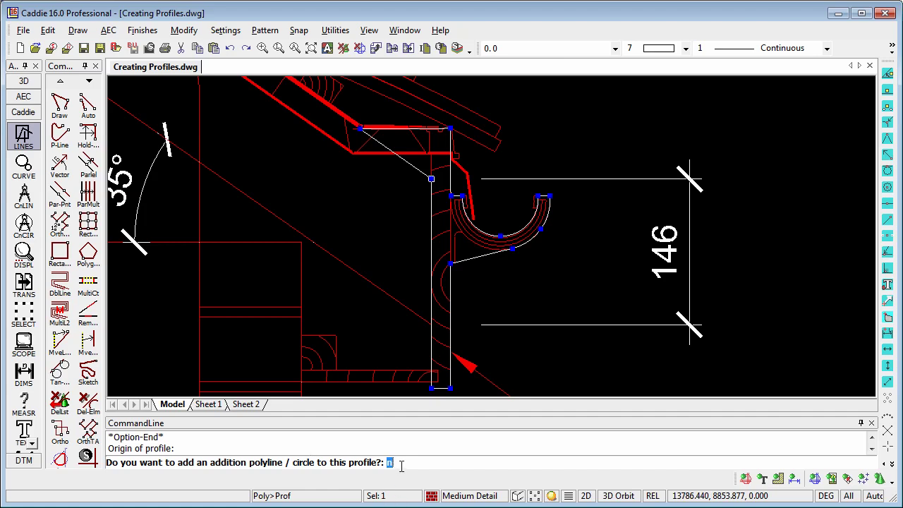
{"action": "key", "text": "Return"}
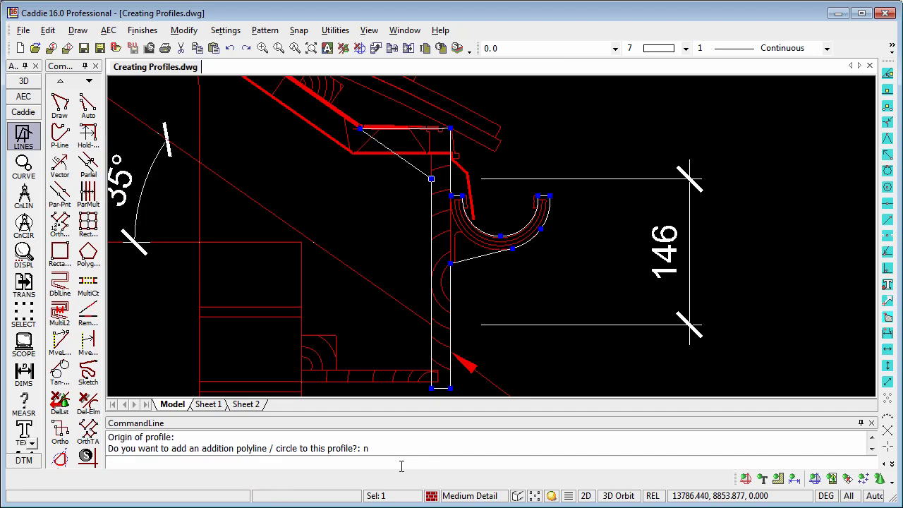
In the AEC Style Manager, set the "Fascia and fillet" profile's extrusion direction to X and calculate its default edge positions.
{"action": "left_click", "coordinate": [110, 32]}
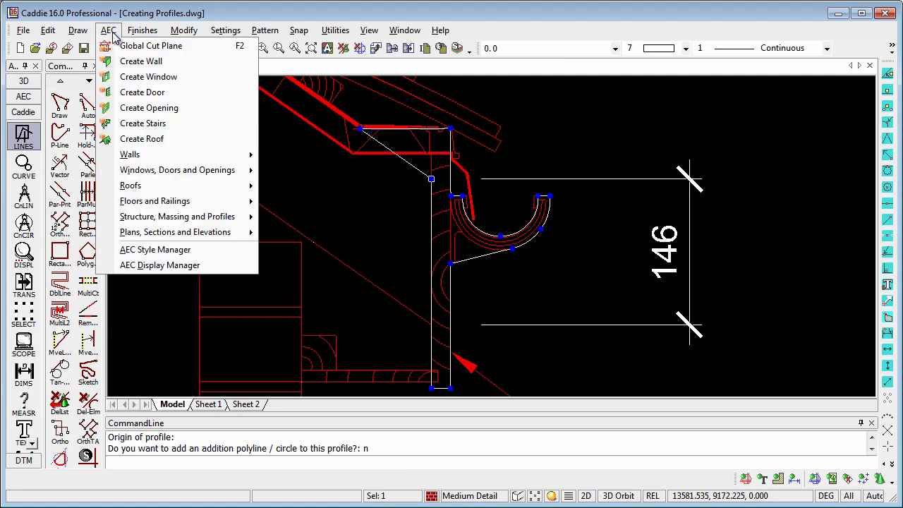
{"action": "left_click", "coordinate": [169, 250]}
{"action": "left_click", "coordinate": [110, 94]}
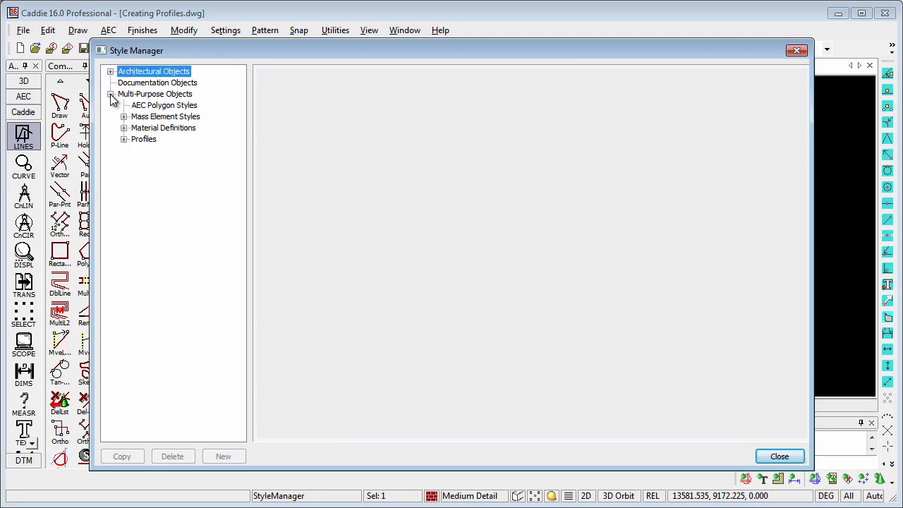
{"action": "left_click", "coordinate": [124, 139]}
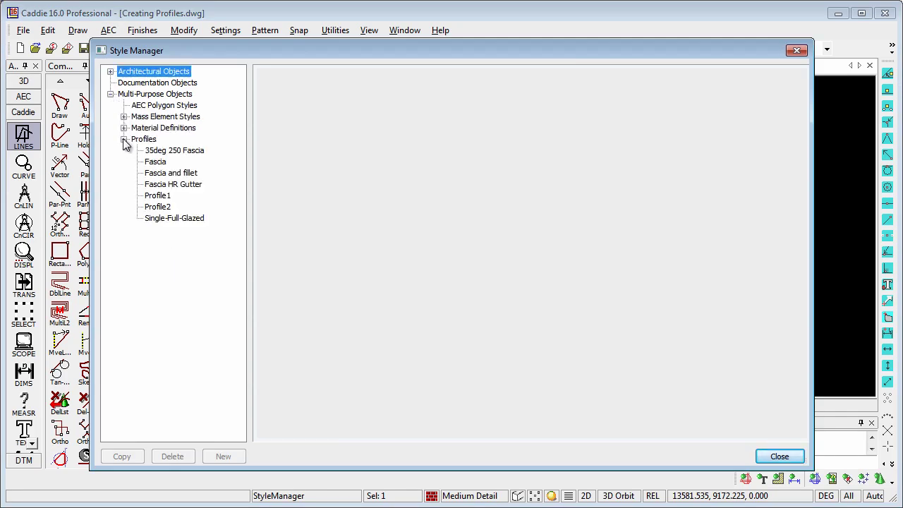
{"action": "left_click", "coordinate": [187, 175]}
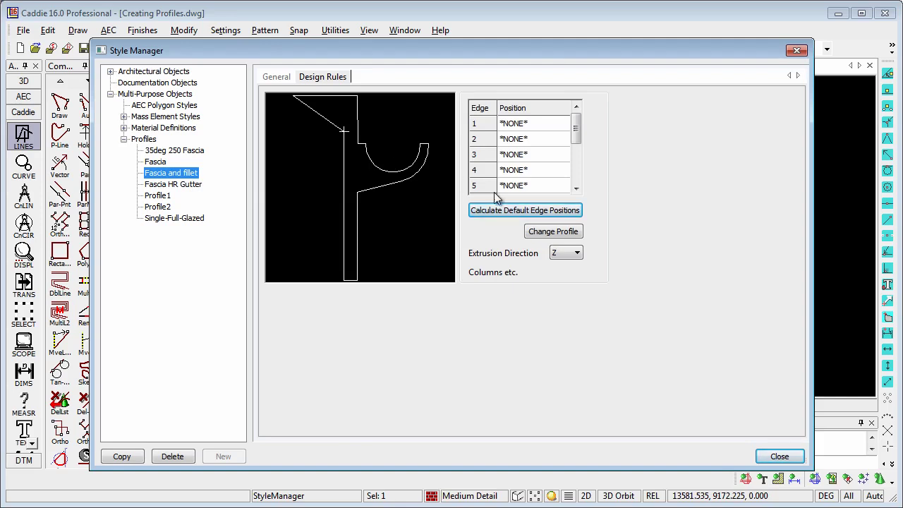
{"action": "left_click", "coordinate": [561, 256]}
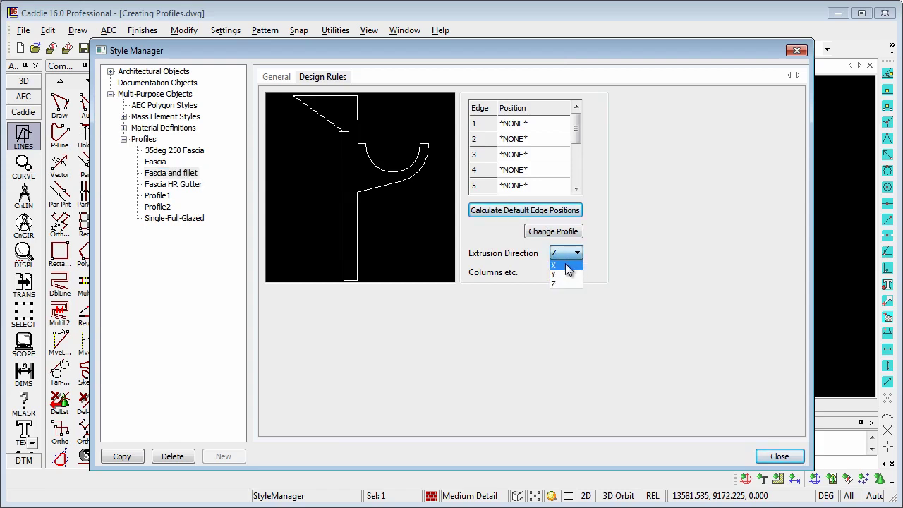
{"action": "left_click", "coordinate": [565, 272]}
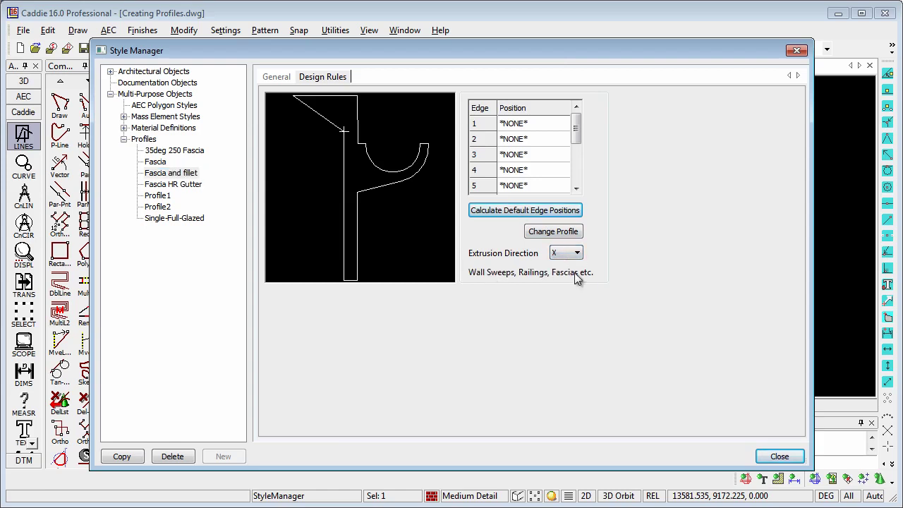
{"action": "left_click", "coordinate": [547, 216]}
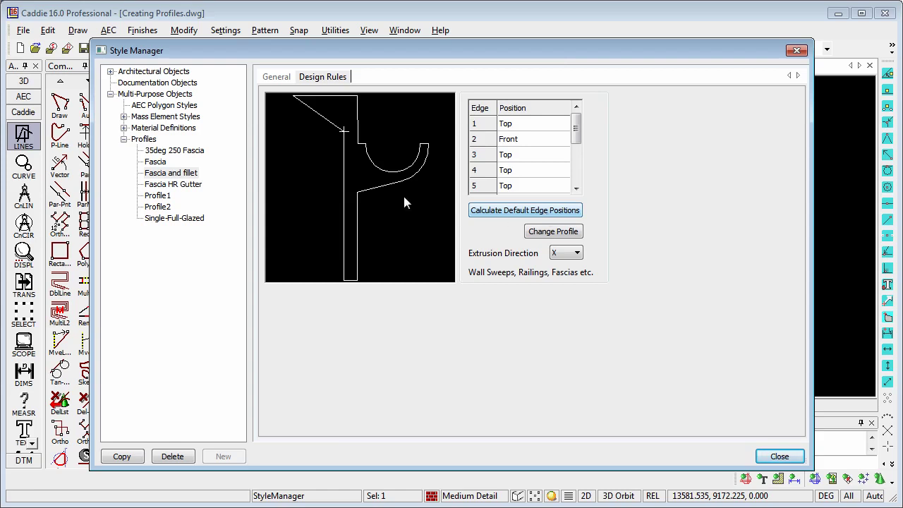
Copy the Standard roof slab edge style and name the copy "Fascia and fillet".
{"action": "left_click", "coordinate": [110, 71]}
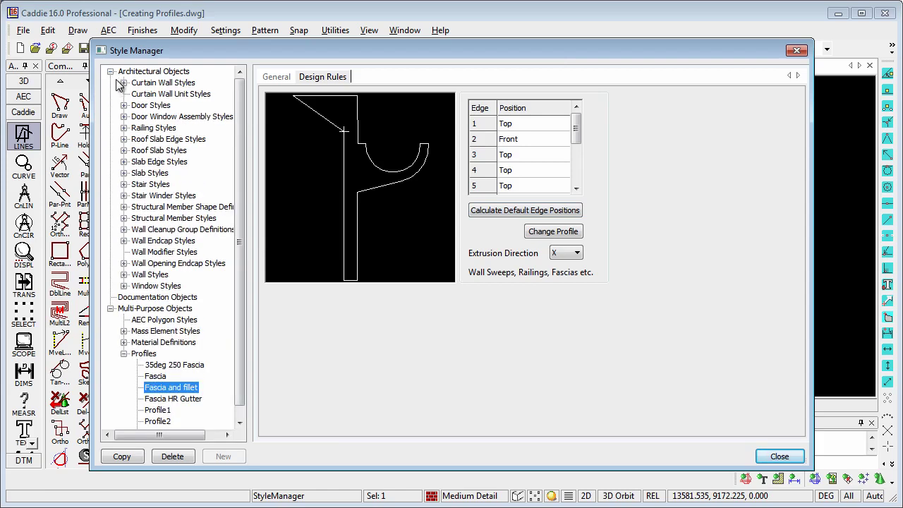
{"action": "left_click", "coordinate": [125, 140]}
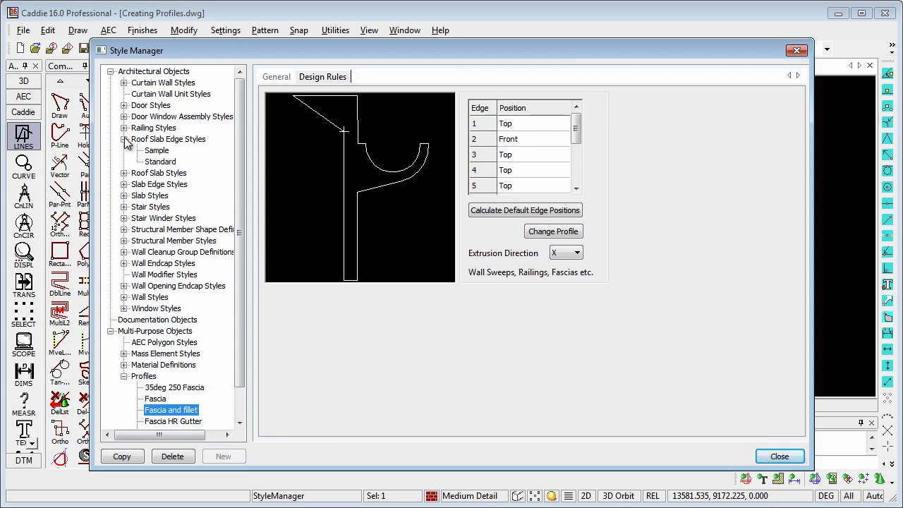
{"action": "left_click", "coordinate": [169, 164]}
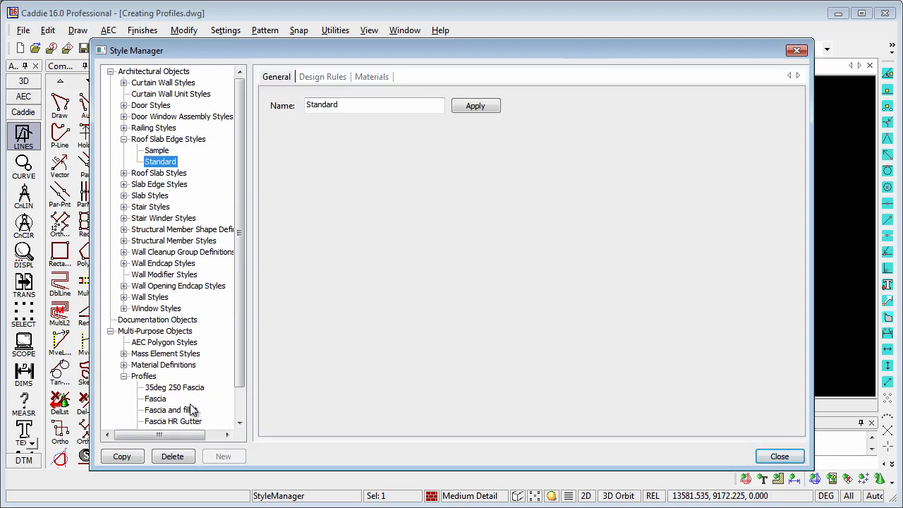
{"action": "left_click", "coordinate": [119, 457]}
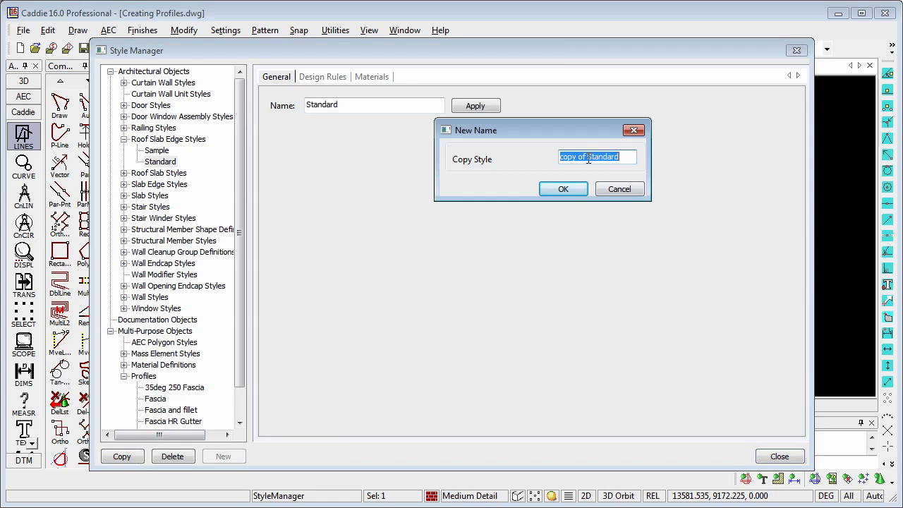
{"action": "type", "text": "Fascia and fillet"}
{"action": "left_click", "coordinate": [563, 189]}
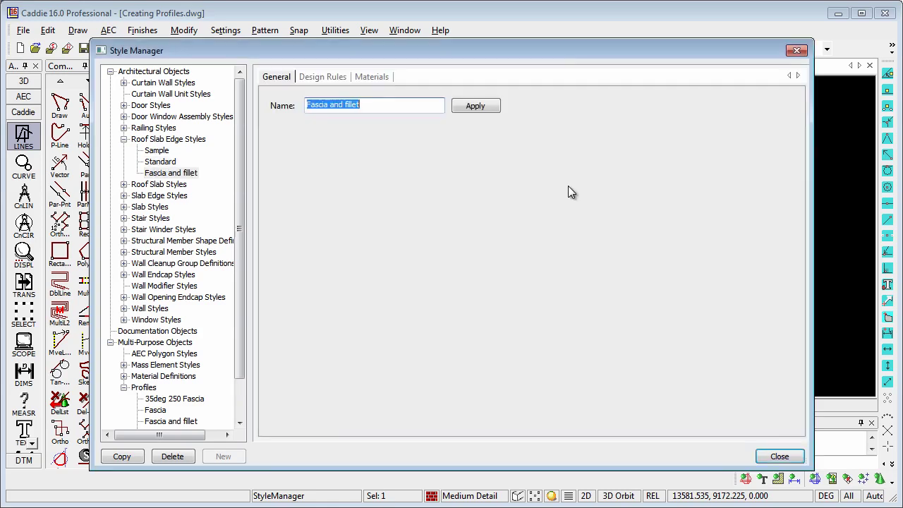
Enable Draw Fascia in the new edge style's design rules, using the "Fascia and fillet" profile without auto adjustment to edge height, and apply it.
{"action": "left_click", "coordinate": [328, 76]}
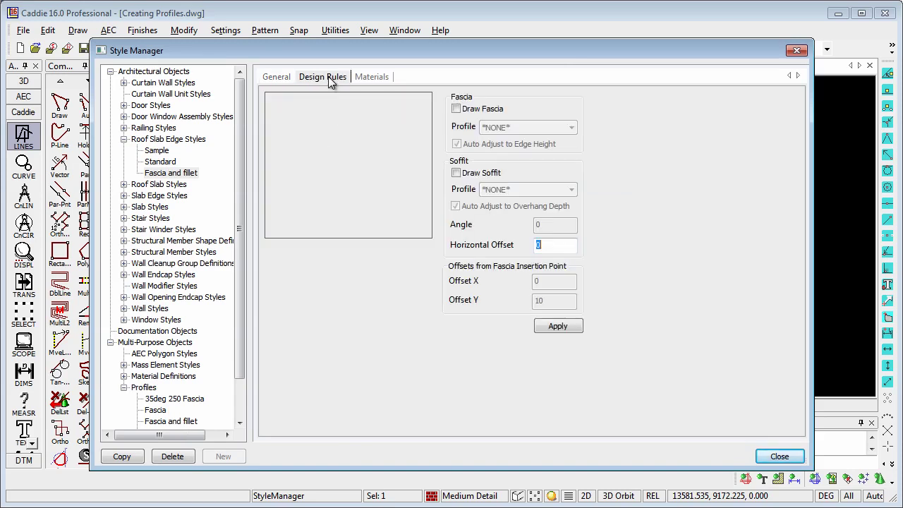
{"action": "left_click", "coordinate": [456, 109]}
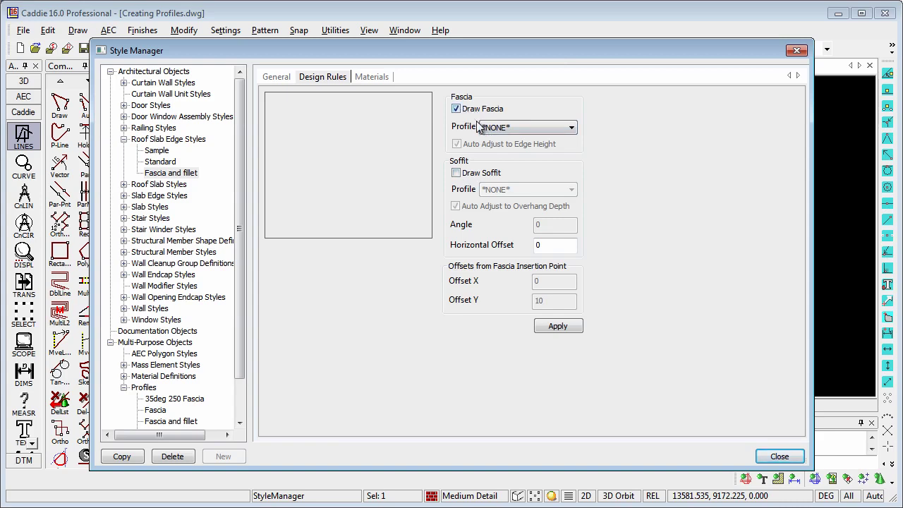
{"action": "left_click", "coordinate": [510, 127]}
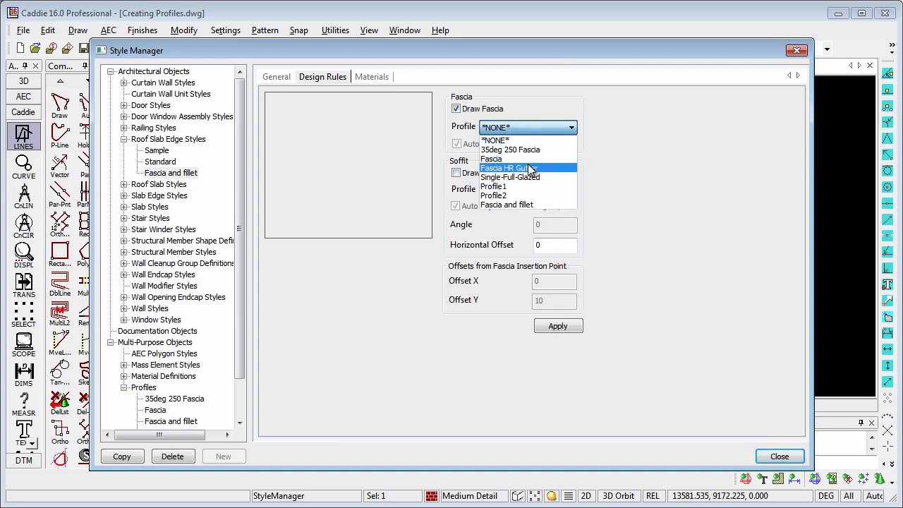
{"action": "left_click", "coordinate": [538, 204]}
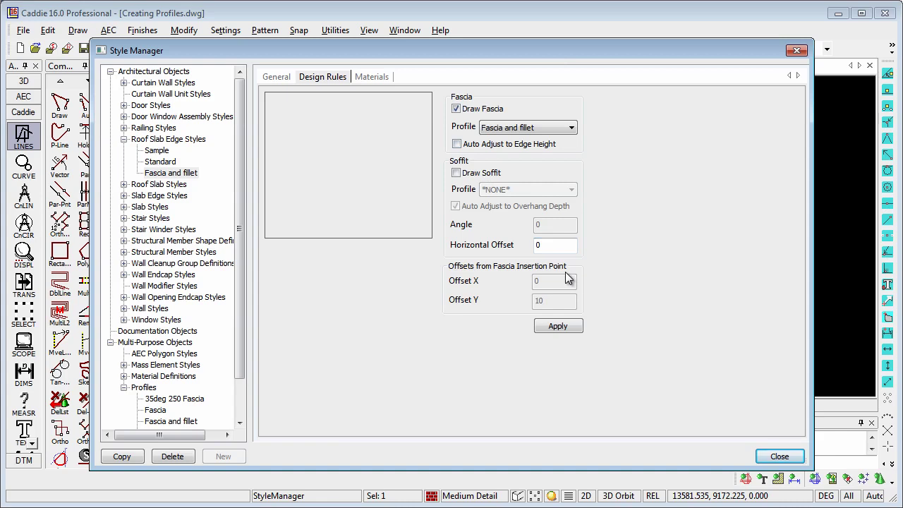
{"action": "left_click", "coordinate": [571, 330]}
Assign the RoofSlab.Fascia material to the edge style's fascia component, apply it and close the Style Manager.
{"action": "left_click", "coordinate": [385, 80]}
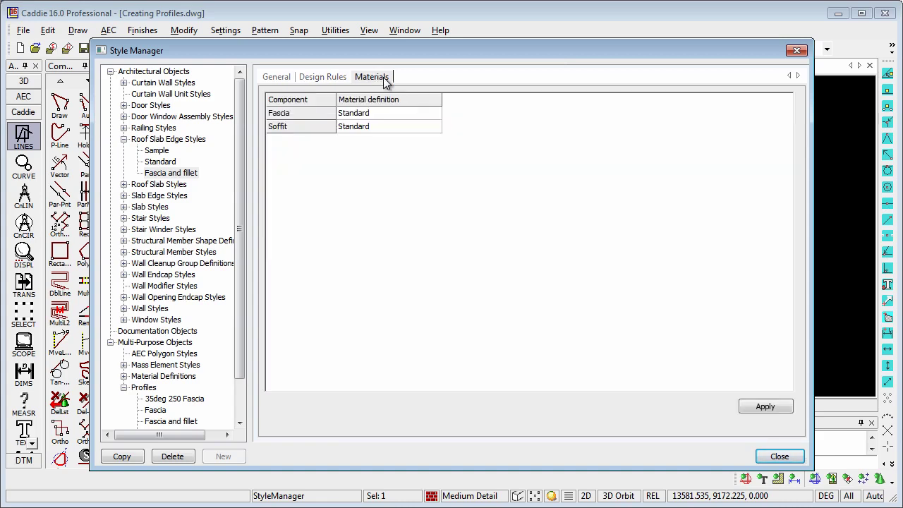
{"action": "left_click", "coordinate": [381, 115]}
{"action": "left_click", "coordinate": [435, 115]}
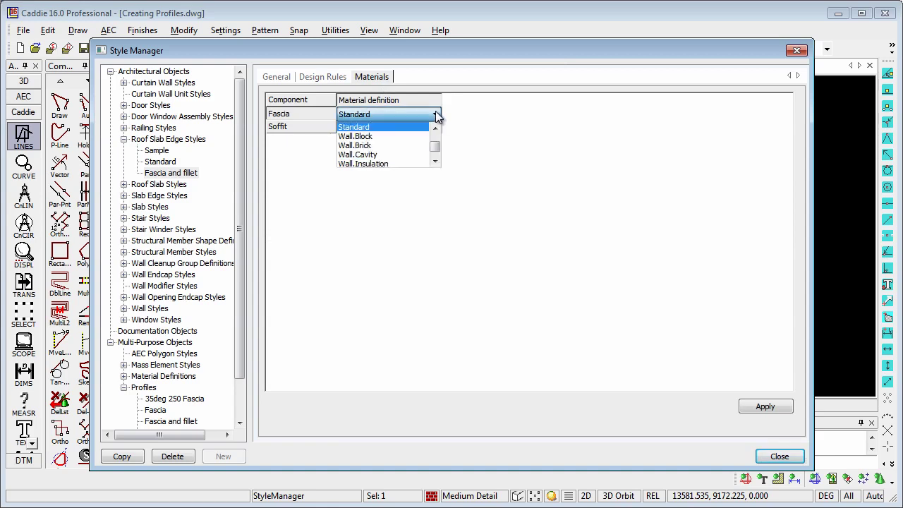
{"action": "scroll", "coordinate": [434, 160], "scroll_direction": "down", "scroll_amount": 2}
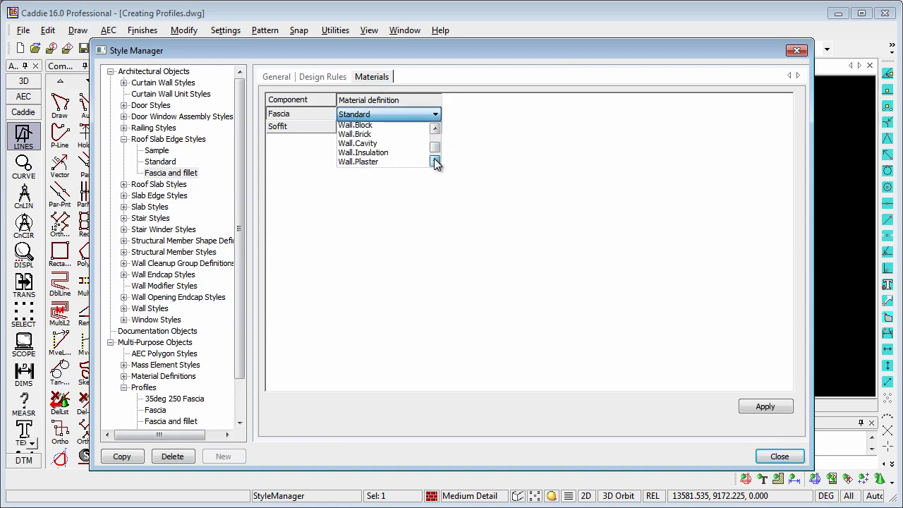
{"action": "scroll", "coordinate": [434, 158], "scroll_direction": "down", "scroll_amount": 2}
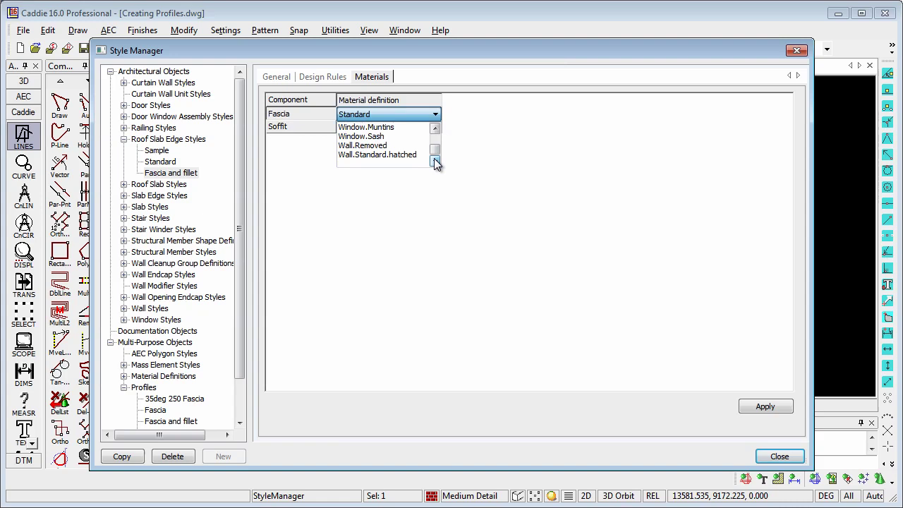
{"action": "scroll", "coordinate": [437, 129], "scroll_direction": "up", "scroll_amount": 4}
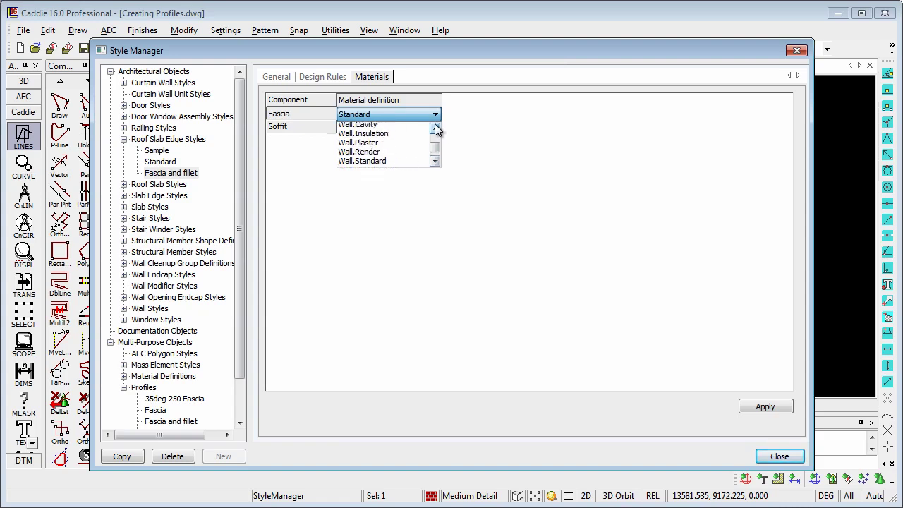
{"action": "scroll", "coordinate": [435, 128], "scroll_direction": "up", "scroll_amount": 8}
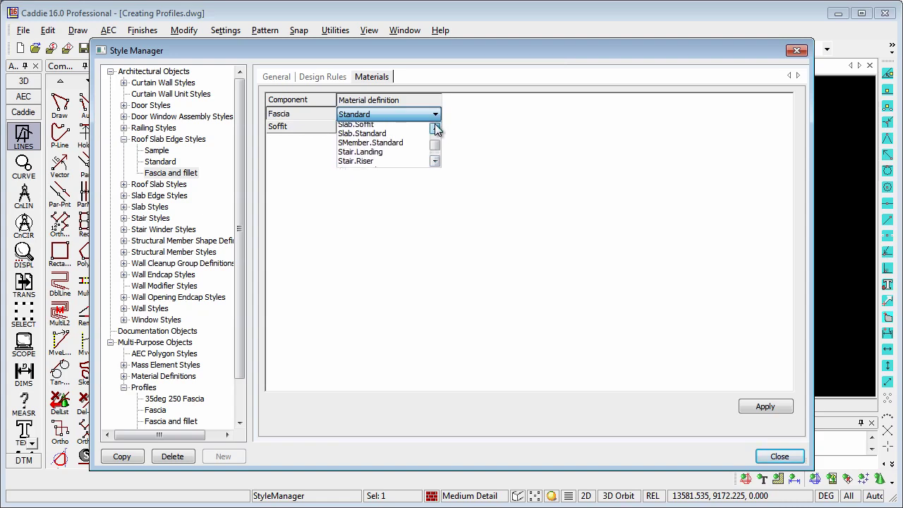
{"action": "scroll", "coordinate": [435, 129], "scroll_direction": "up", "scroll_amount": 4}
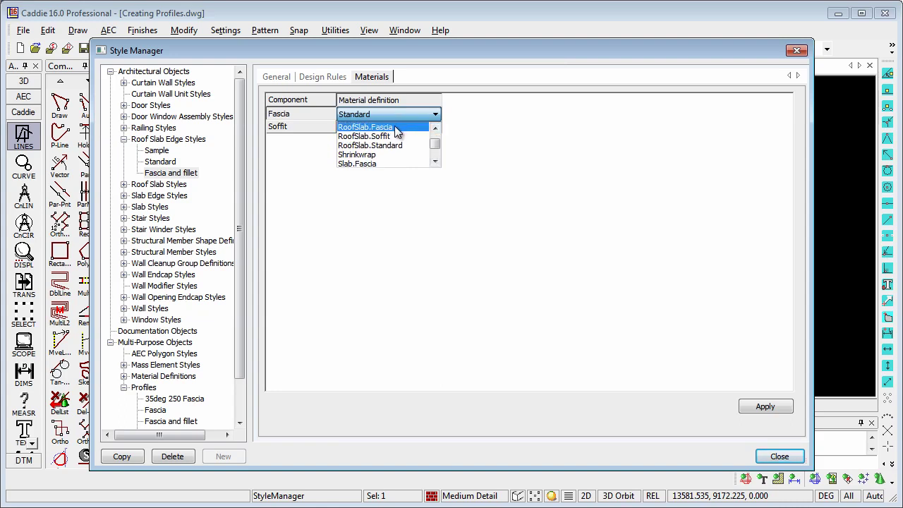
{"action": "left_click", "coordinate": [394, 127]}
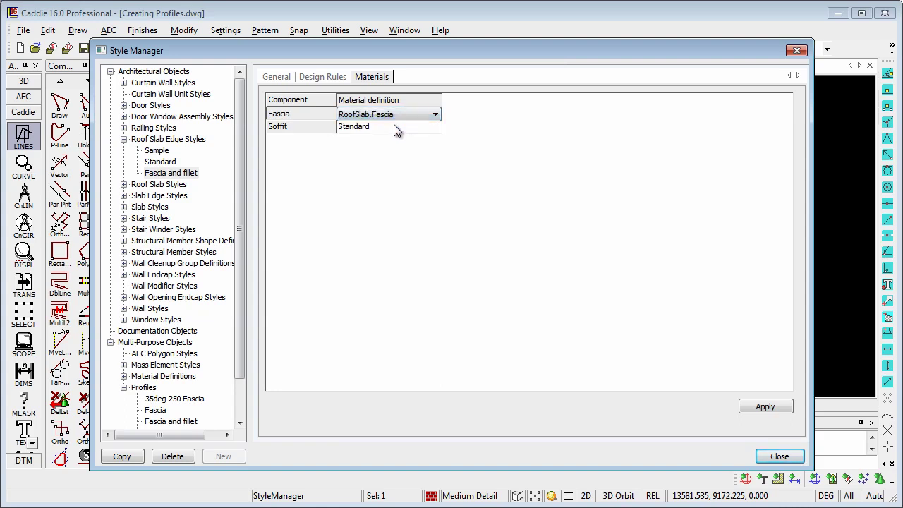
{"action": "left_click", "coordinate": [779, 406]}
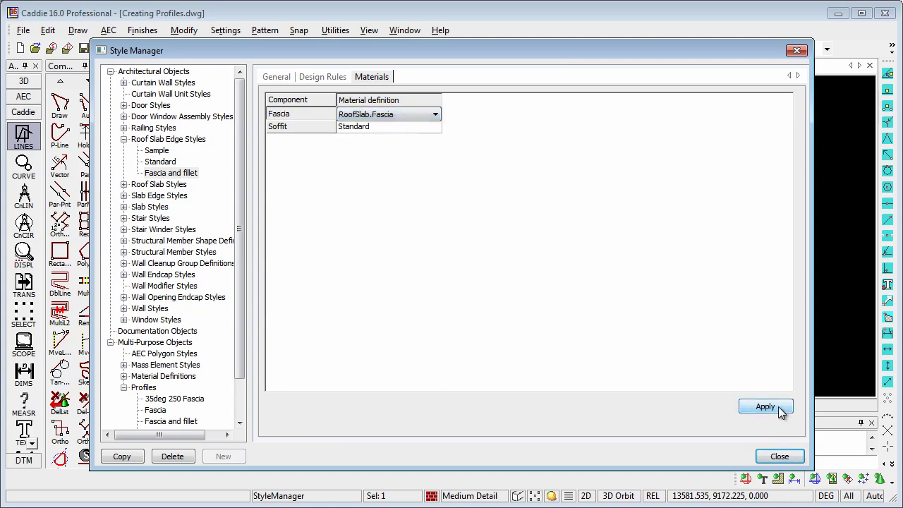
{"action": "left_click", "coordinate": [779, 456]}
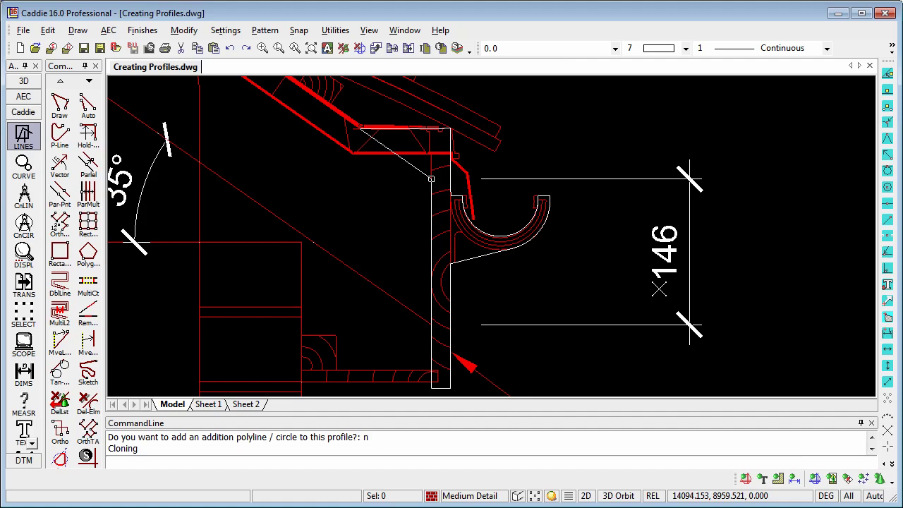
Examine the roofed building and the roofless walls in 3D, and return to the plan view.
{"action": "scroll", "coordinate": [652, 271], "scroll_direction": "down", "scroll_amount": 5}
{"action": "middle_click_drag", "start_coordinate": [653, 272], "coordinate": [378, 212]}
{"action": "scroll", "coordinate": [533, 218], "scroll_direction": "down", "scroll_amount": 5}
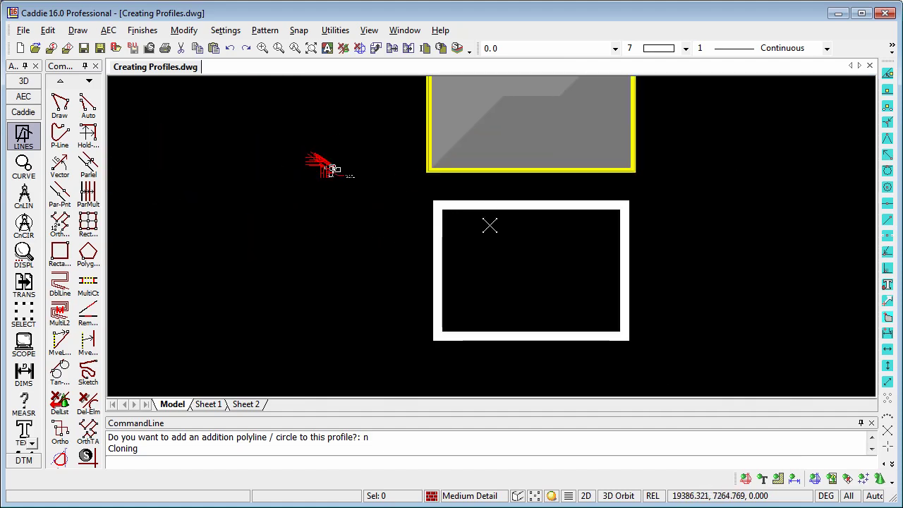
{"action": "middle_click_drag", "start_coordinate": [513, 310], "coordinate": [405, 224], "text": "shift"}
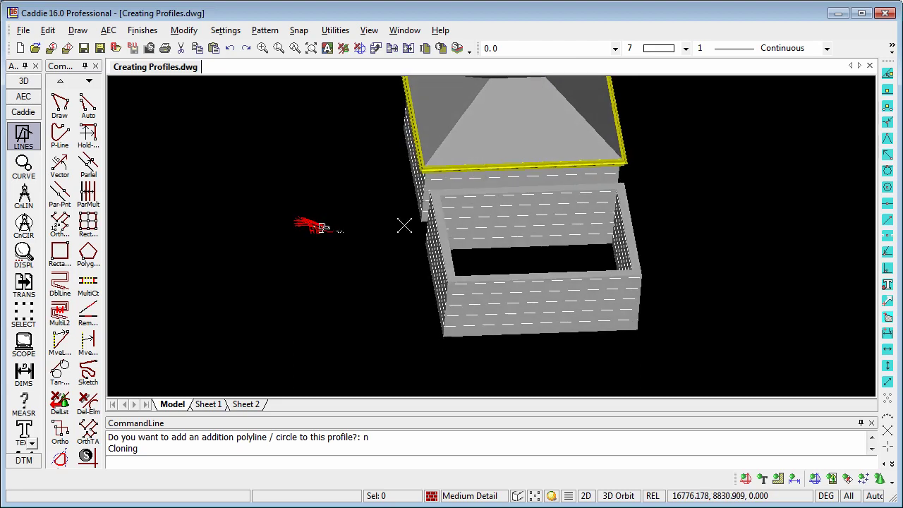
{"action": "left_click", "coordinate": [369, 30]}
{"action": "left_click", "coordinate": [408, 387]}
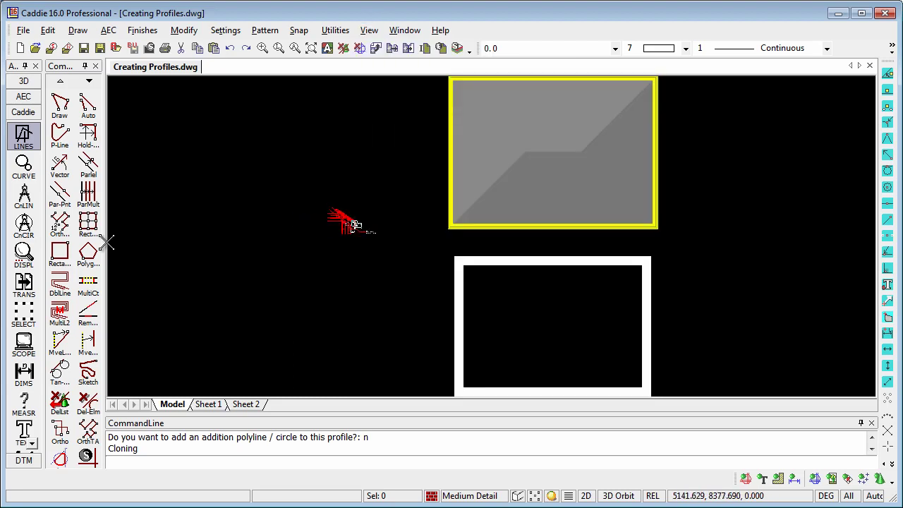
Create an AEC roof over the roofless walls with pitch 35, overhang 131, base height 2600 and the Autodetect profile.
{"action": "left_click", "coordinate": [27, 99]}
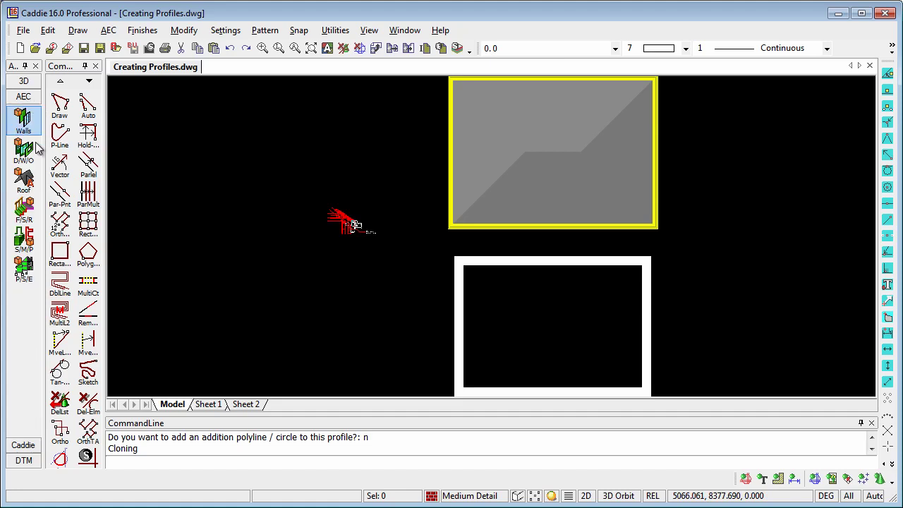
{"action": "left_click", "coordinate": [27, 183]}
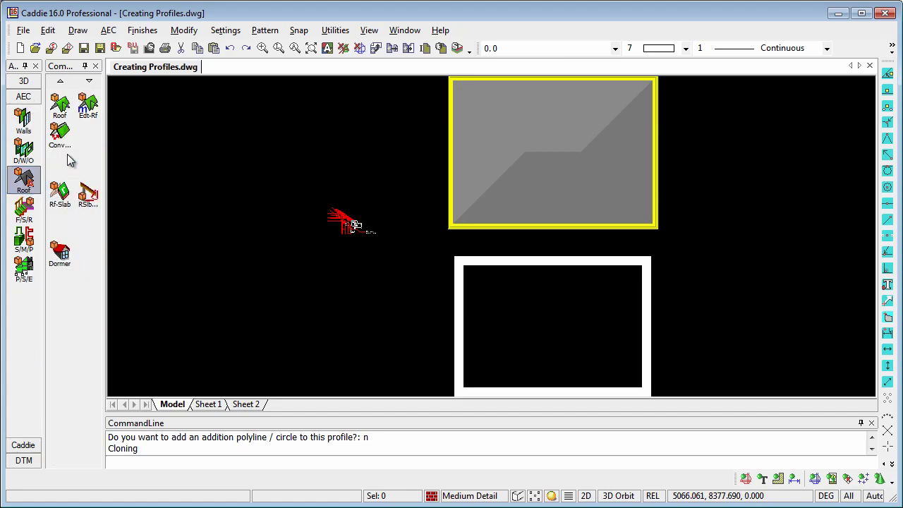
{"action": "left_click", "coordinate": [60, 106]}
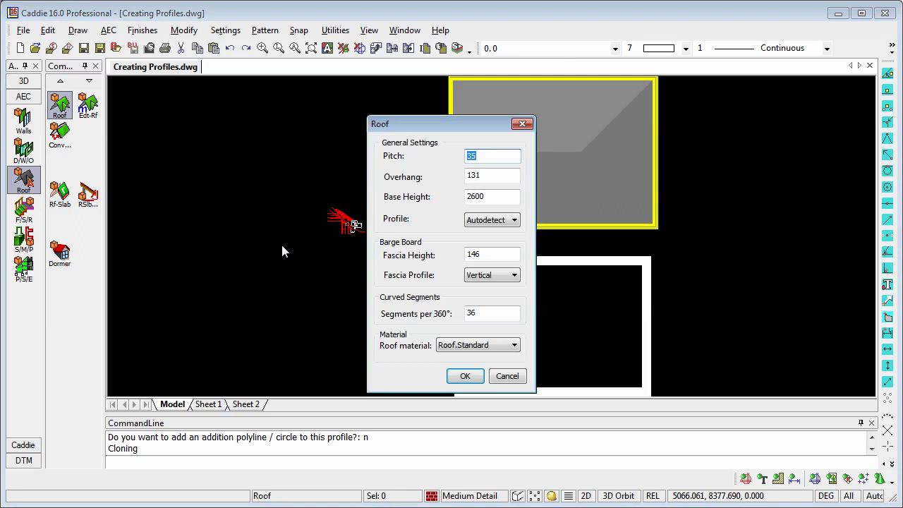
{"action": "left_click", "coordinate": [467, 175]}
{"action": "left_click", "coordinate": [497, 222]}
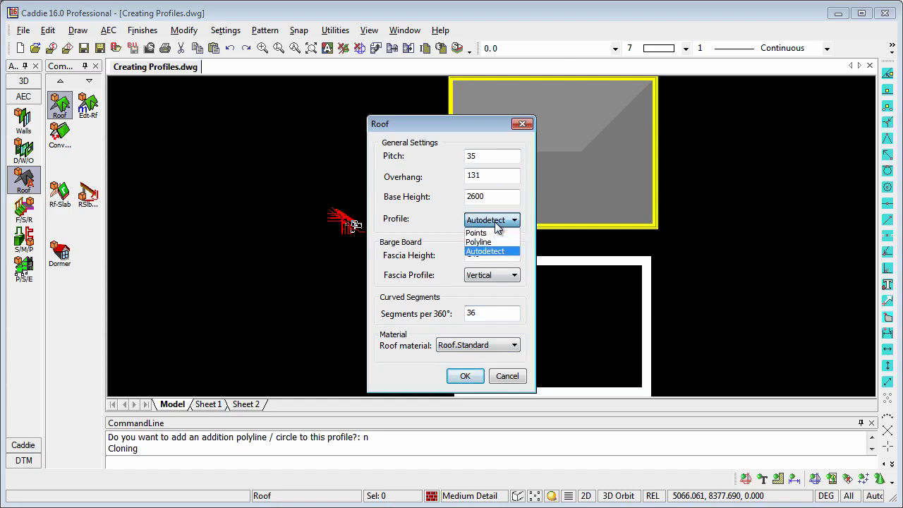
{"action": "left_click", "coordinate": [497, 225]}
{"action": "left_click", "coordinate": [477, 380]}
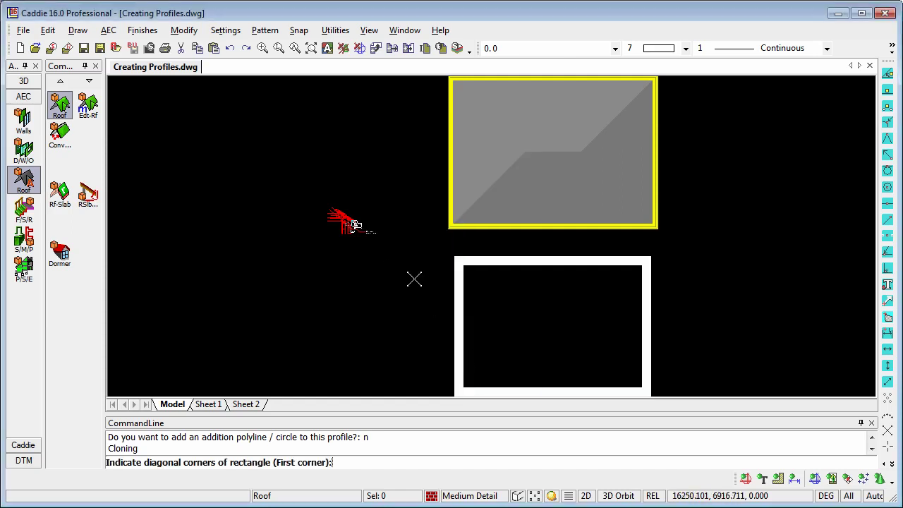
{"action": "right_click", "coordinate": [393, 268]}
{"action": "left_click", "coordinate": [432, 294]}
{"action": "left_click", "coordinate": [433, 248]}
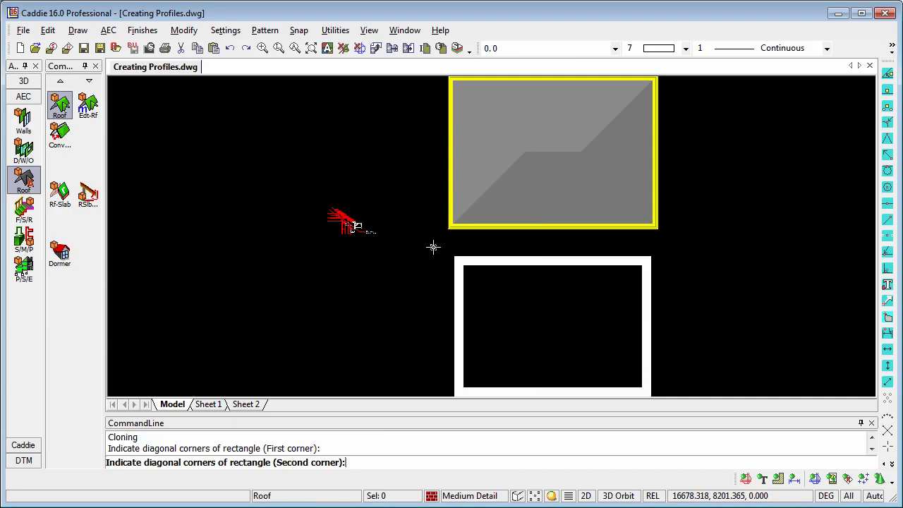
{"action": "left_click", "coordinate": [643, 370]}
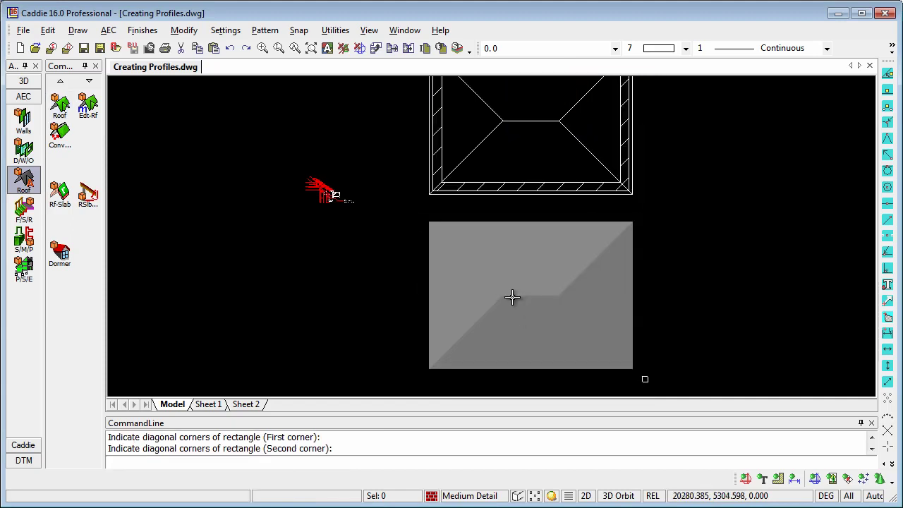
Review the new roof's object properties and deselect the roof.
{"action": "middle_click_drag", "start_coordinate": [517, 264], "coordinate": [522, 275]}
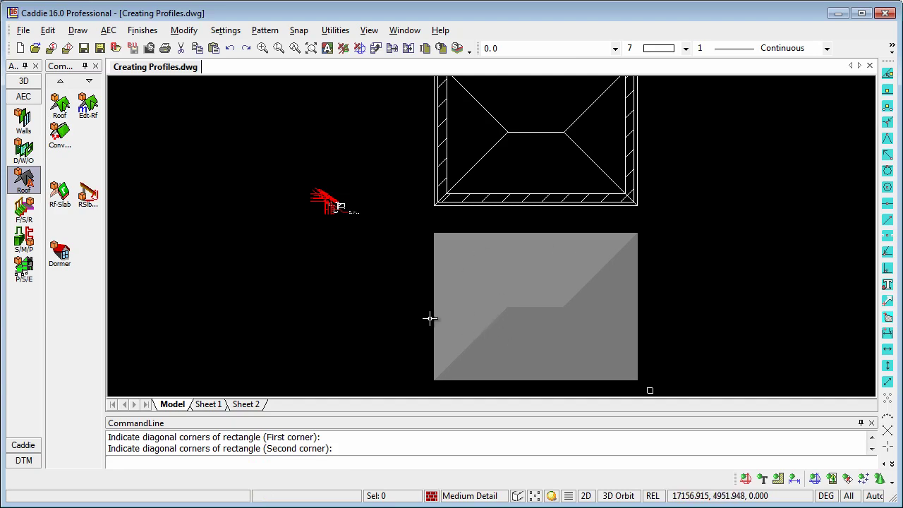
{"action": "left_click", "coordinate": [524, 325]}
{"action": "right_click", "coordinate": [554, 311]}
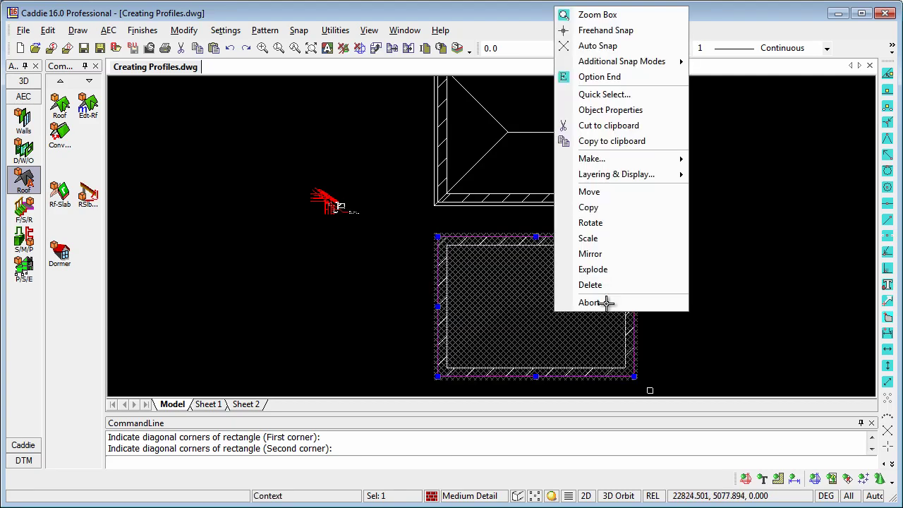
{"action": "left_click", "coordinate": [649, 118]}
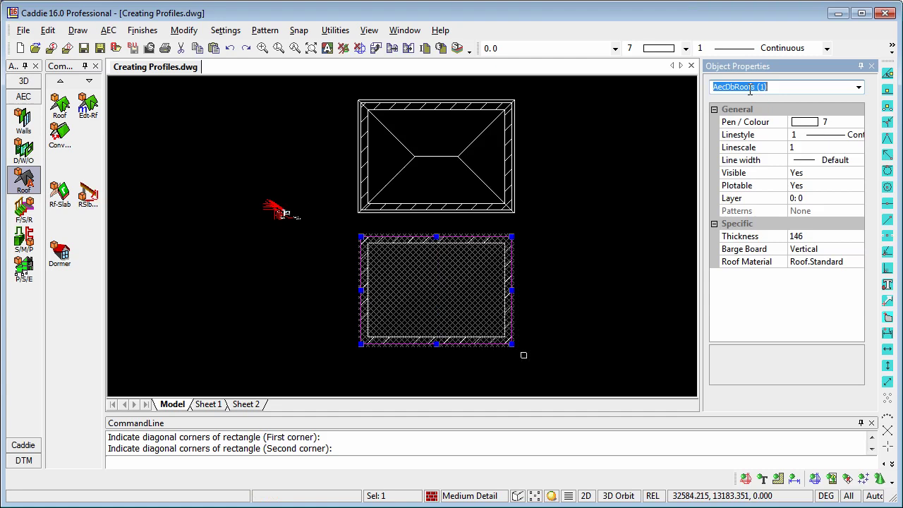
{"action": "middle_click_drag", "start_coordinate": [589, 172], "coordinate": [577, 174]}
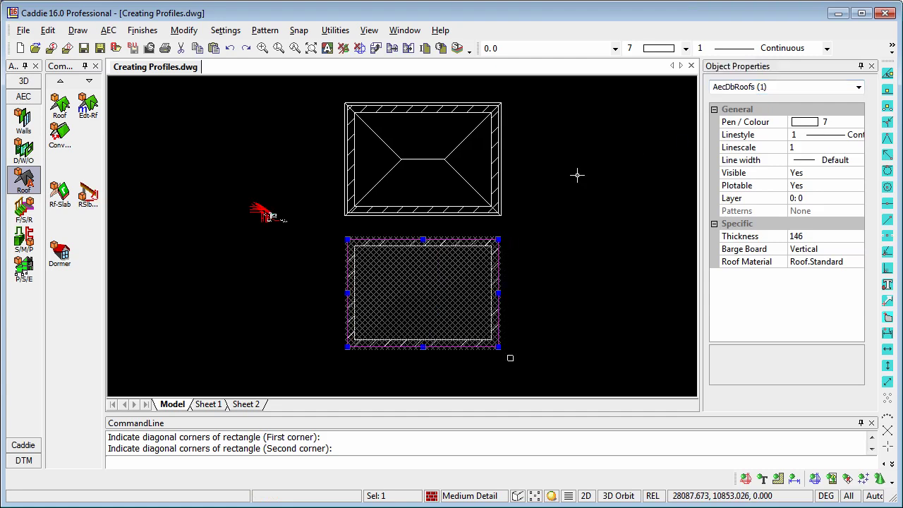
{"action": "key", "text": "Escape"}
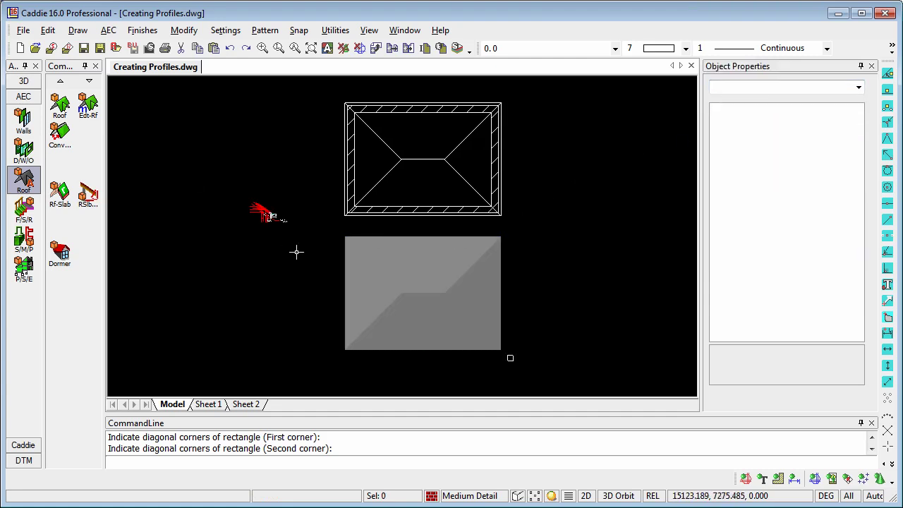
Convert the new roof over the second building to roof slabs, erasing the original roof, and select its front slab in 3D.
{"action": "left_click", "coordinate": [59, 139]}
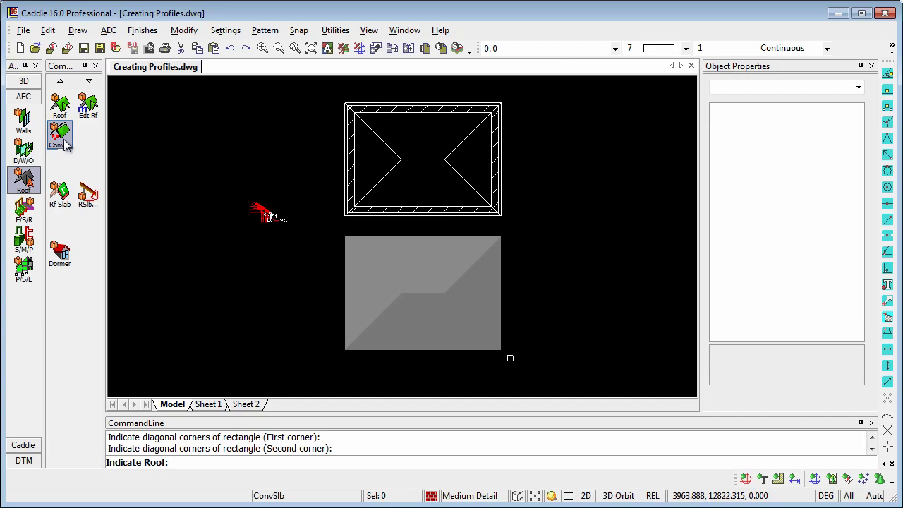
{"action": "left_click", "coordinate": [410, 304]}
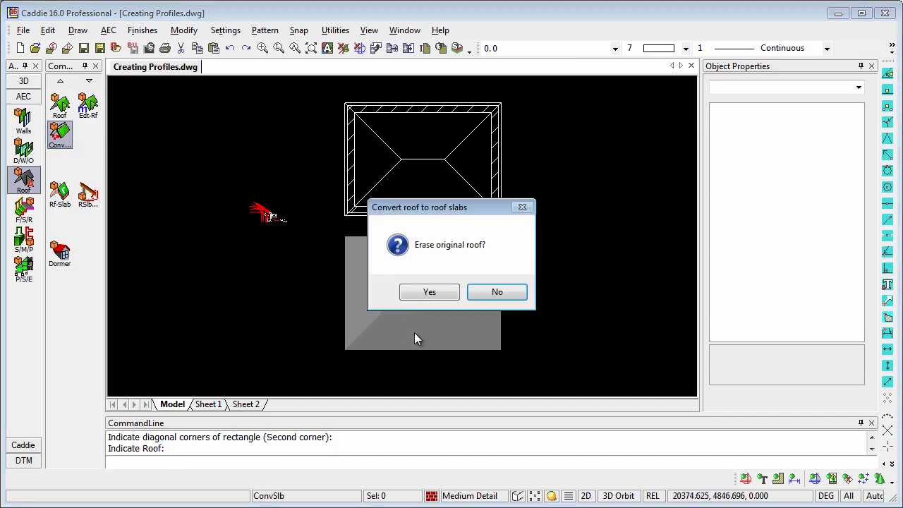
{"action": "left_click", "coordinate": [430, 292]}
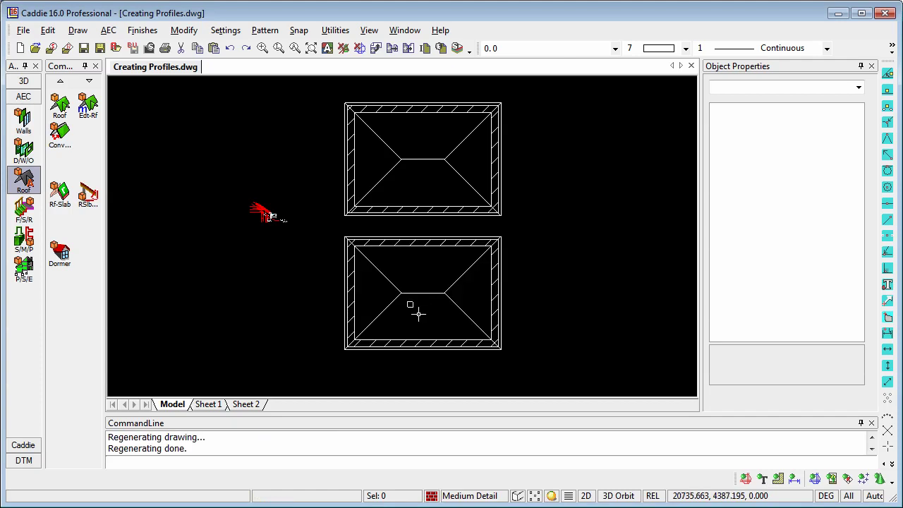
{"action": "mouse_move", "coordinate": [433, 334]}
{"action": "middle_mouse_down"}
{"action": "mouse_move", "coordinate": [409, 236]}
{"action": "mouse_move", "coordinate": [433, 256]}
{"action": "mouse_move", "coordinate": [462, 318]}
{"action": "middle_mouse_up"}
{"action": "left_click", "coordinate": [433, 307]}
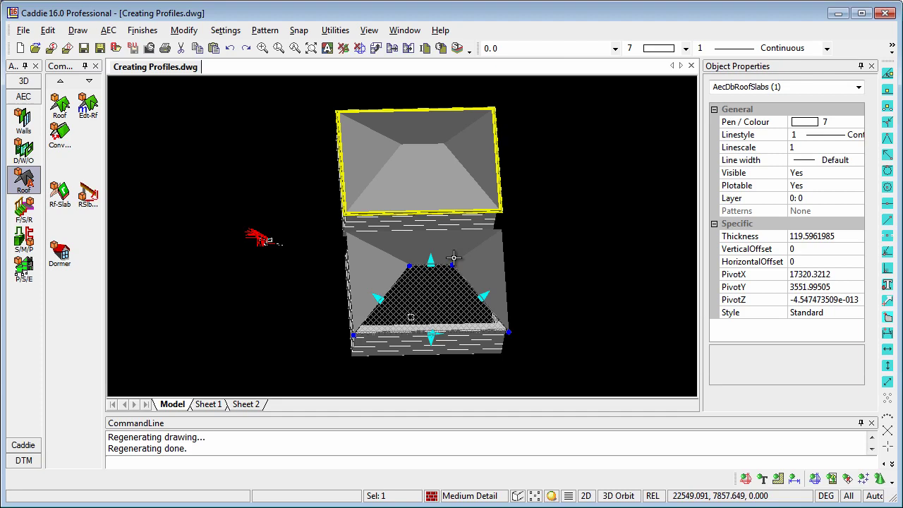
Assign the Fascia and fillet edge style with a Vertical edge cut to edge 1 of the triangular left-hand roof slab.
{"action": "left_click", "coordinate": [88, 201]}
{"action": "scroll", "coordinate": [337, 298], "scroll_direction": "up", "scroll_amount": 2}
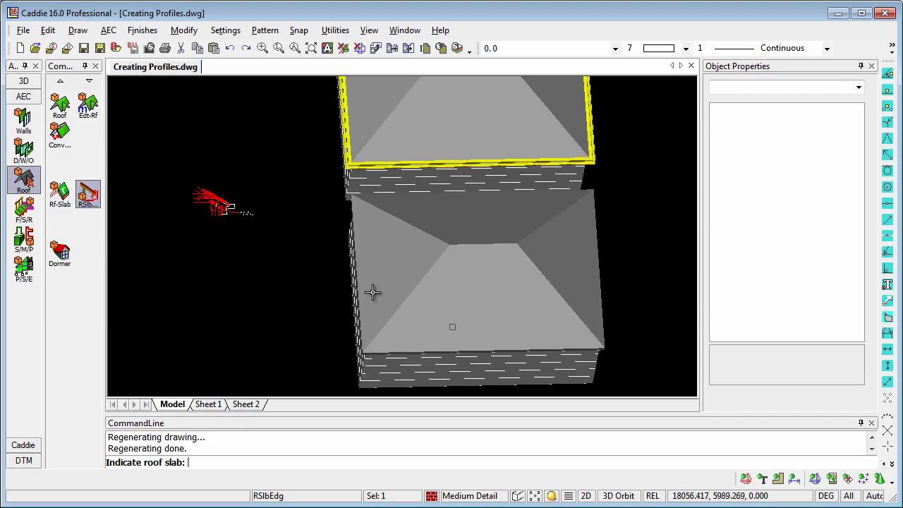
{"action": "left_click", "coordinate": [353, 270]}
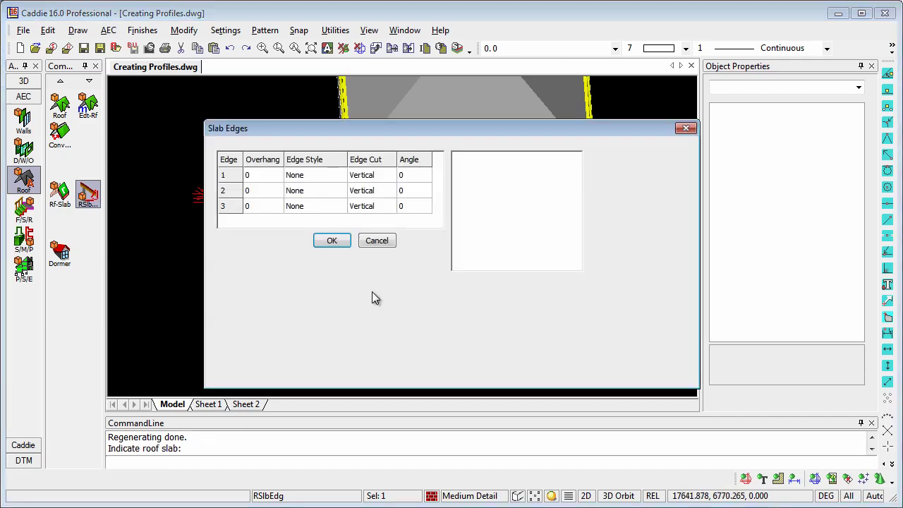
{"action": "left_click", "coordinate": [311, 175]}
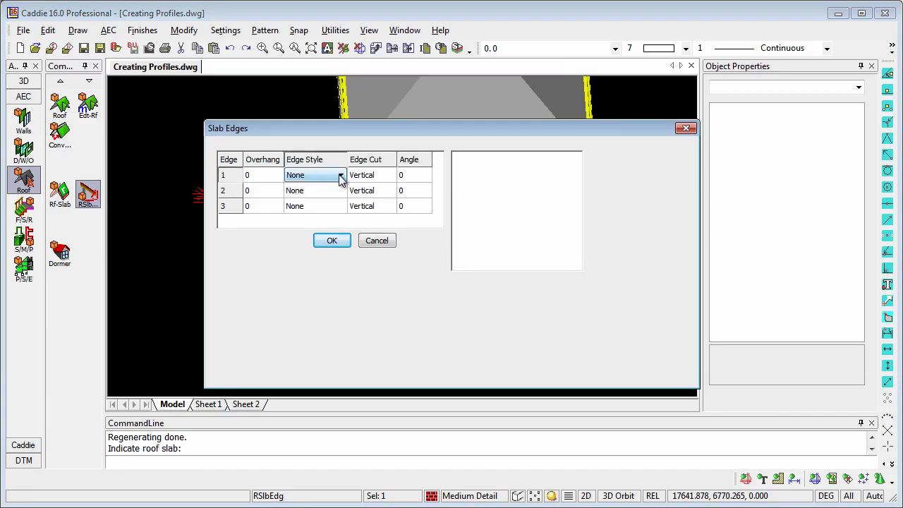
{"action": "left_click", "coordinate": [341, 175]}
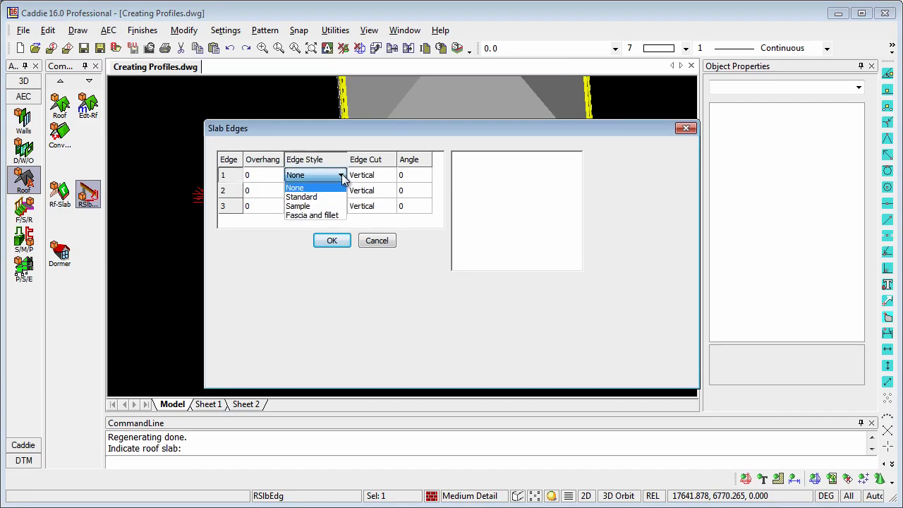
{"action": "left_click", "coordinate": [328, 215]}
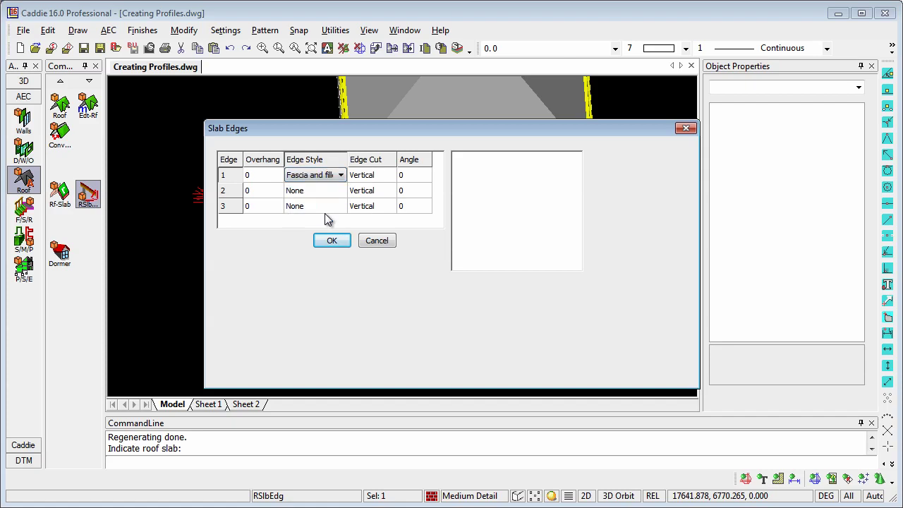
{"action": "left_click", "coordinate": [379, 176]}
{"action": "left_click", "coordinate": [390, 175]}
{"action": "left_click", "coordinate": [366, 185]}
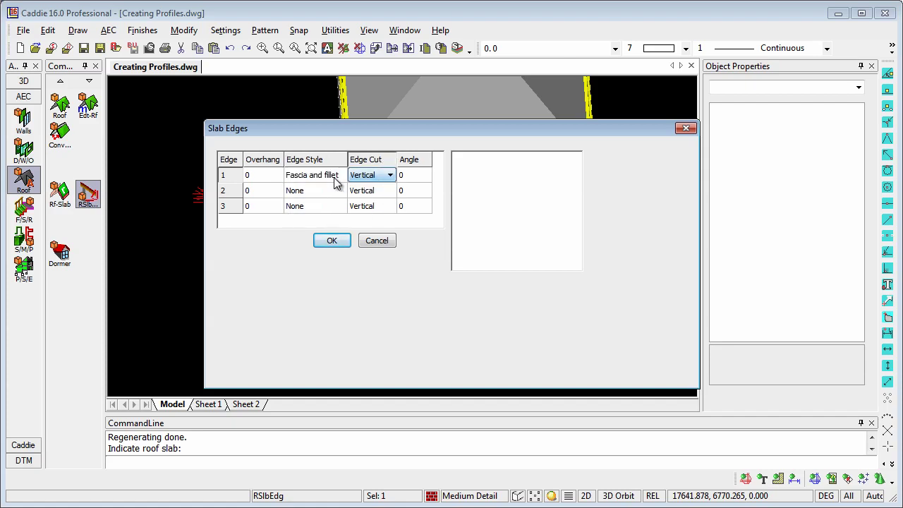
{"action": "left_click", "coordinate": [332, 242]}
{"action": "left_click", "coordinate": [333, 241]}
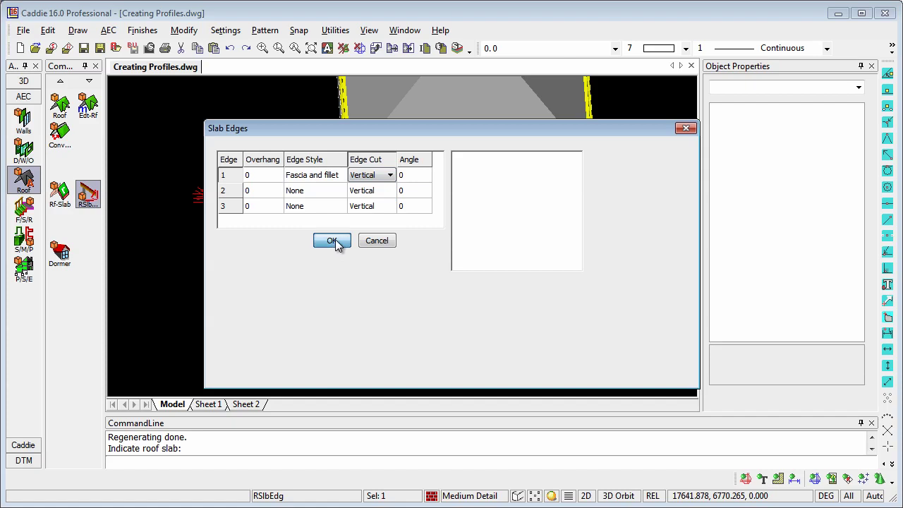
Assign the Fascia and fillet edge style to edge 1 of the four-sided front roof slab.
{"action": "scroll", "coordinate": [380, 286], "scroll_direction": "up", "scroll_amount": 5}
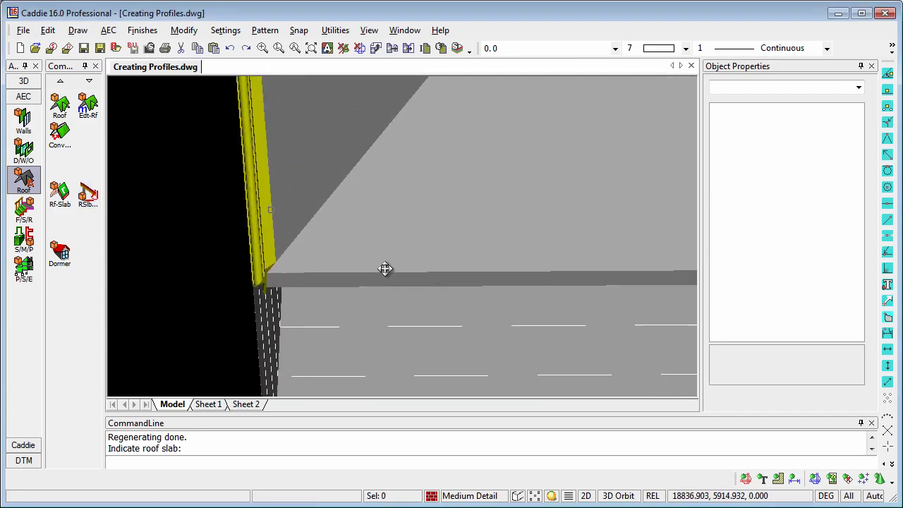
{"action": "left_click", "coordinate": [88, 195]}
{"action": "left_click", "coordinate": [358, 264]}
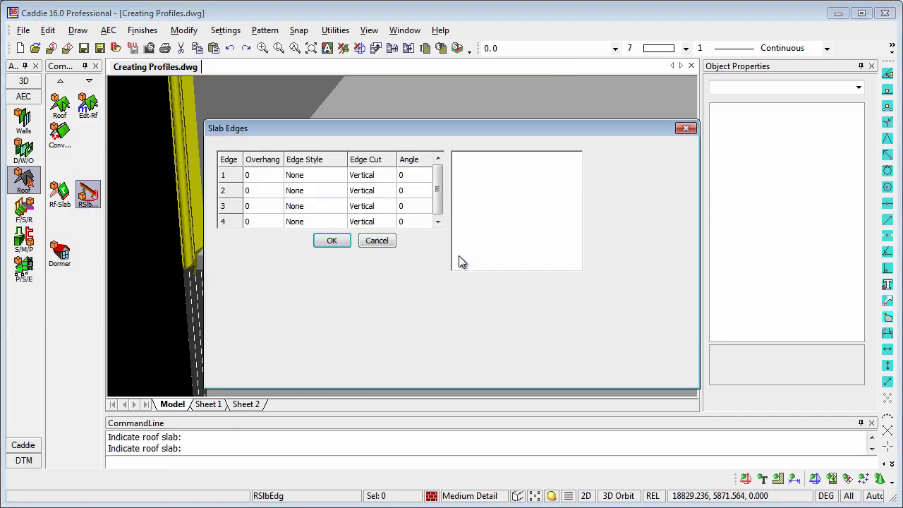
{"action": "left_click", "coordinate": [313, 176]}
{"action": "left_click", "coordinate": [339, 176]}
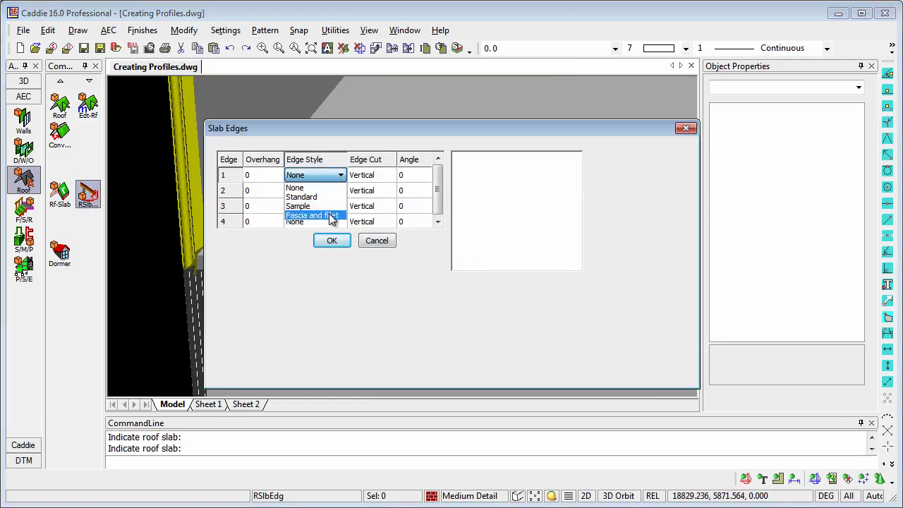
{"action": "left_click", "coordinate": [308, 214]}
{"action": "left_click", "coordinate": [332, 240]}
Assign the Fascia and fillet edge style to edge 1 of the triangular roof slab at the opposite end.
{"action": "middle_click_drag", "start_coordinate": [489, 272], "coordinate": [478, 194]}
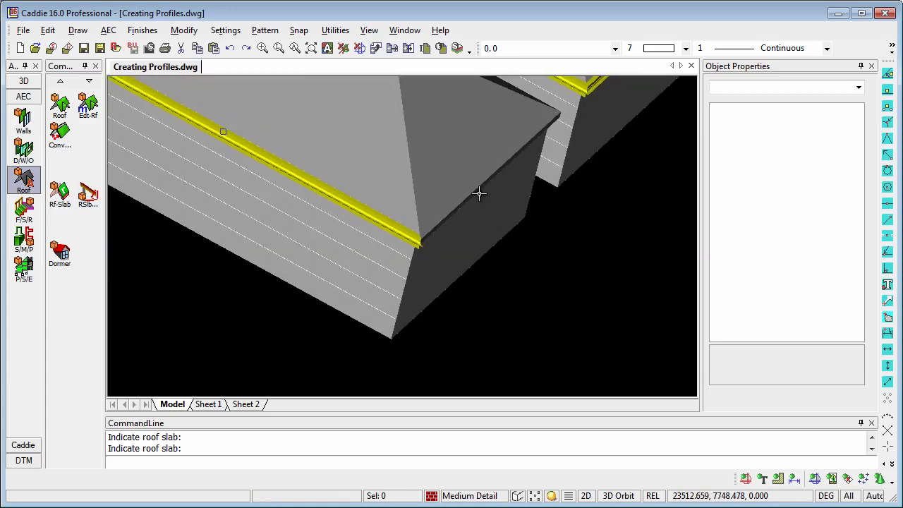
{"action": "key", "text": "Return"}
{"action": "left_click", "coordinate": [473, 188]}
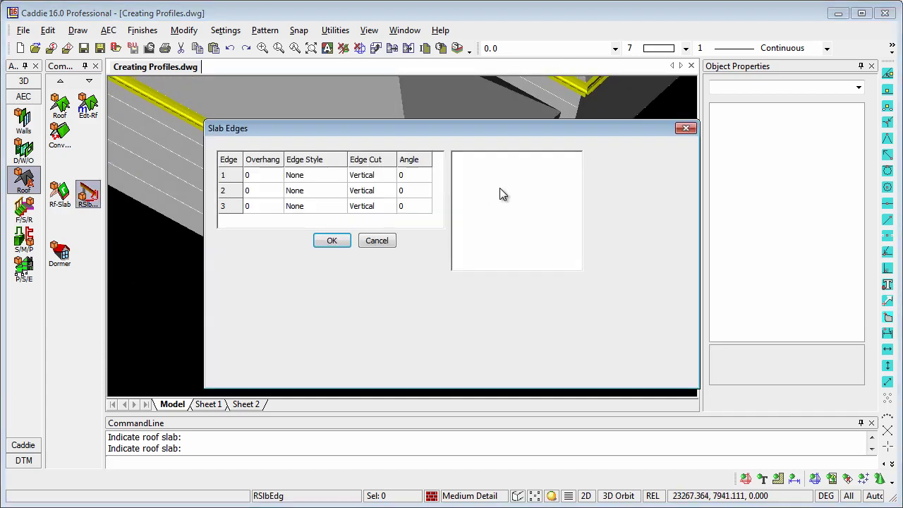
{"action": "left_click", "coordinate": [322, 175]}
{"action": "left_click", "coordinate": [340, 175]}
{"action": "left_click", "coordinate": [310, 210]}
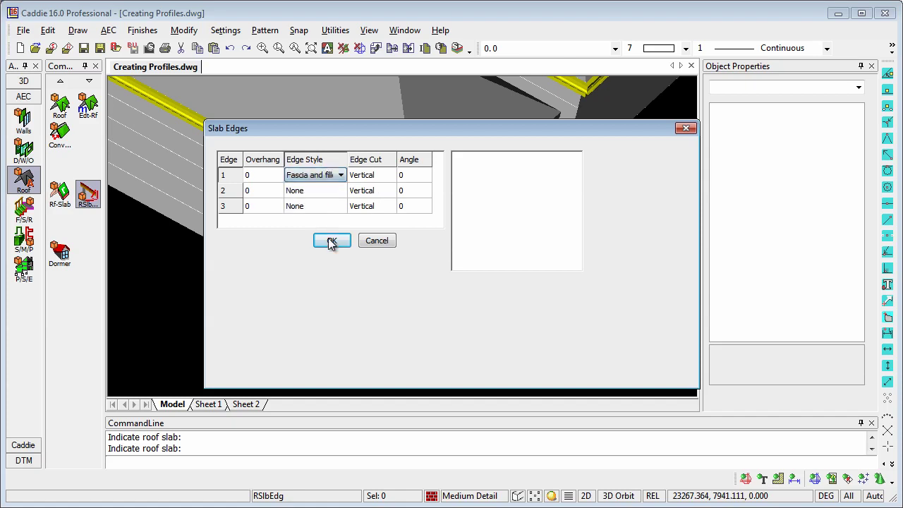
{"action": "left_click", "coordinate": [330, 240]}
Assign the Fascia and fillet edge style to edge 1 of the remaining four-sided roof slab at the rear.
{"action": "middle_click_drag", "start_coordinate": [420, 243], "coordinate": [267, 176]}
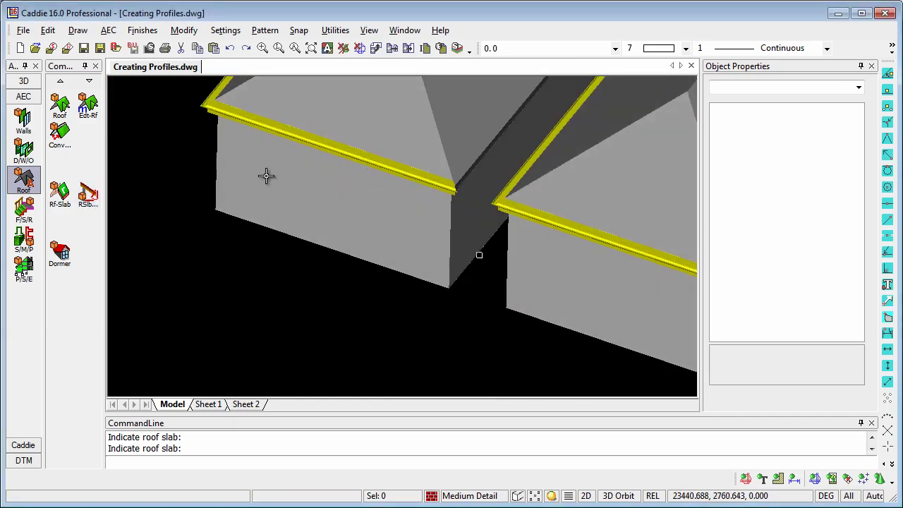
{"action": "left_click", "coordinate": [89, 192]}
{"action": "left_click", "coordinate": [436, 174]}
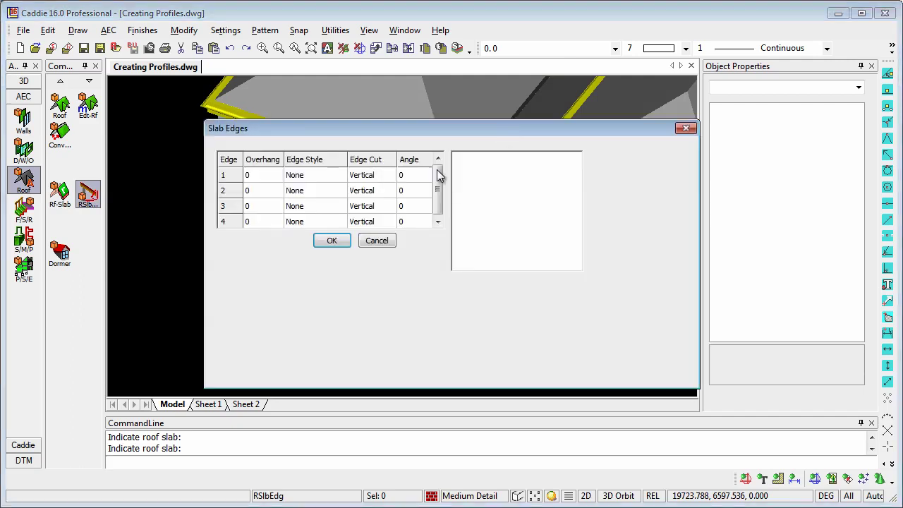
{"action": "left_click", "coordinate": [330, 175]}
{"action": "left_click", "coordinate": [341, 175]}
{"action": "left_click", "coordinate": [311, 213]}
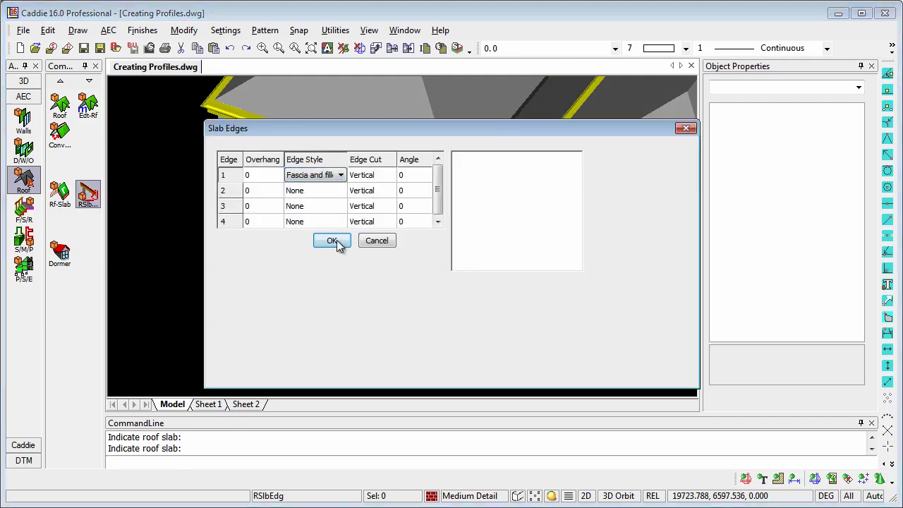
{"action": "left_click", "coordinate": [333, 240]}
Examine the fascia and gutter profile along the eaves and at the roof corner up close in 3D.
{"action": "scroll", "coordinate": [250, 202], "scroll_direction": "down", "scroll_amount": 2}
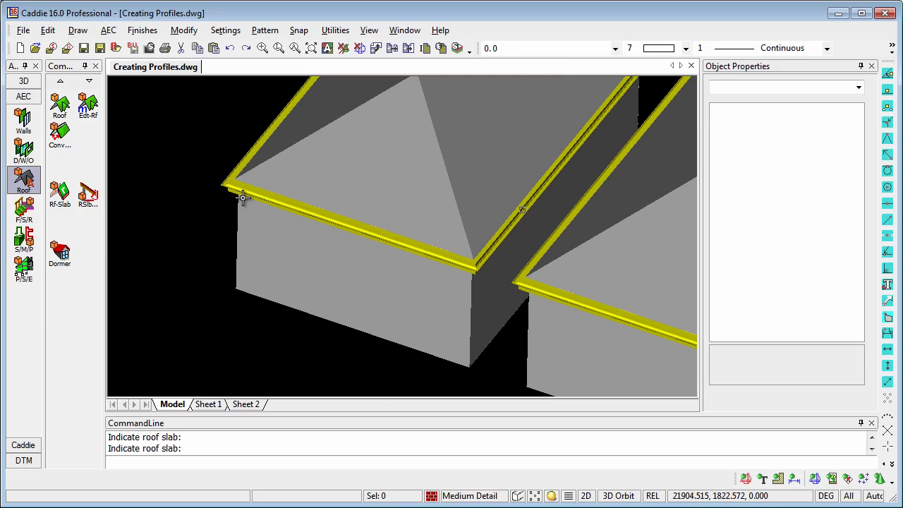
{"action": "scroll", "coordinate": [243, 198], "scroll_direction": "up", "scroll_amount": 3}
{"action": "scroll", "coordinate": [249, 239], "scroll_direction": "up", "scroll_amount": 1}
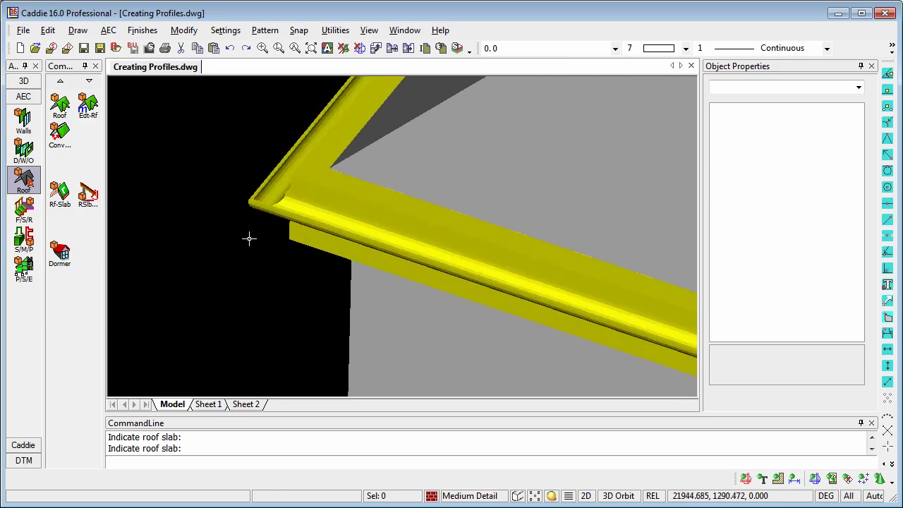
{"action": "scroll", "coordinate": [370, 291], "scroll_direction": "up", "scroll_amount": 2}
{"action": "scroll", "coordinate": [361, 283], "scroll_direction": "down", "scroll_amount": 2}
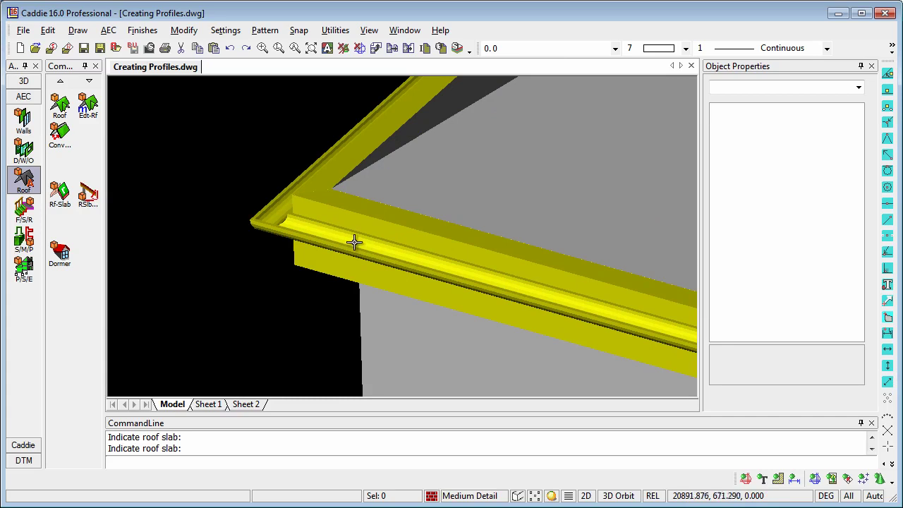
{"action": "scroll", "coordinate": [354, 242], "scroll_direction": "down", "scroll_amount": 4}
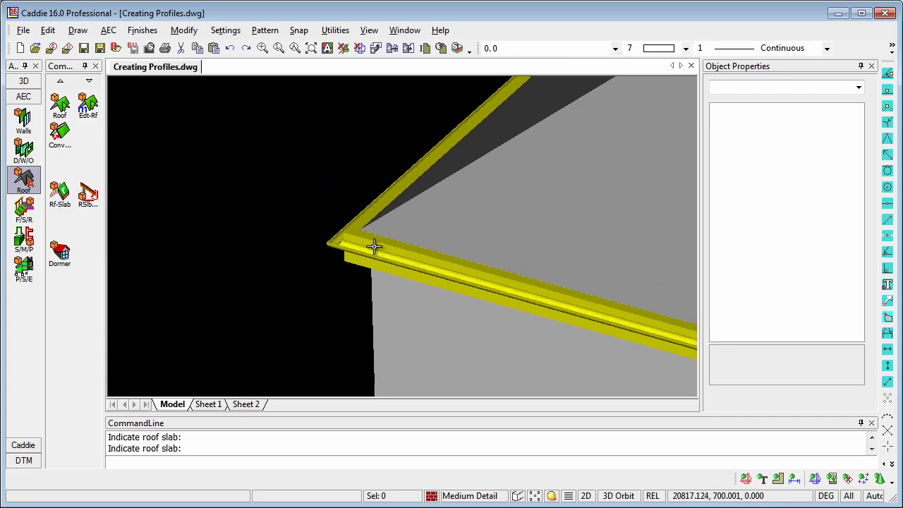
{"action": "left_click_drag", "start_coordinate": [298, 235], "coordinate": [386, 333]}
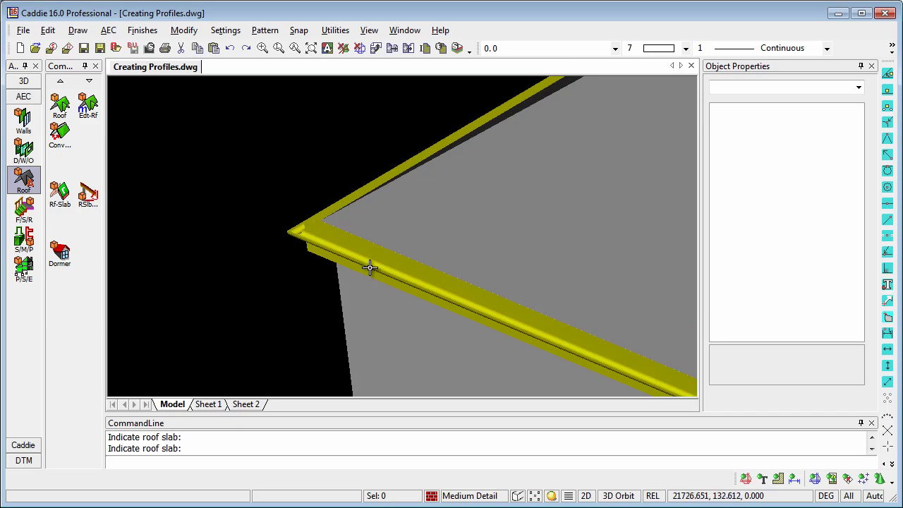